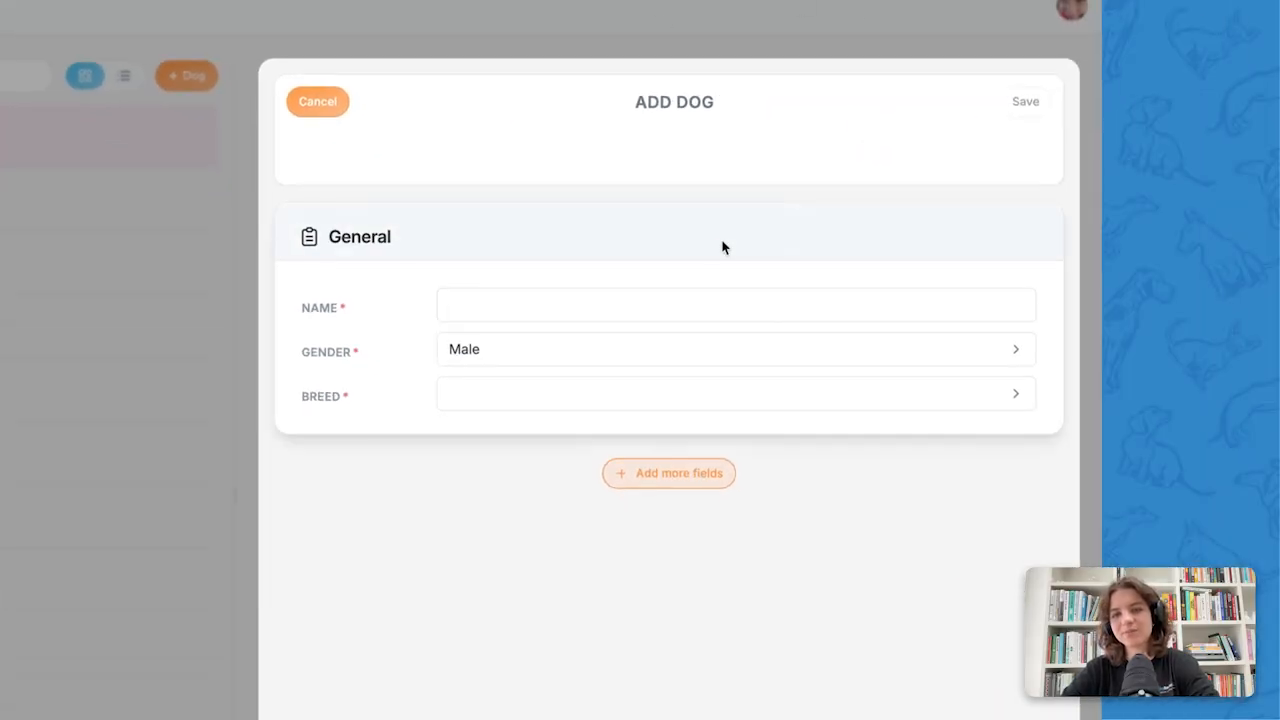
- Name the new dog New Dog 2 and set its breed to Chow Chow
left_click(547, 308)
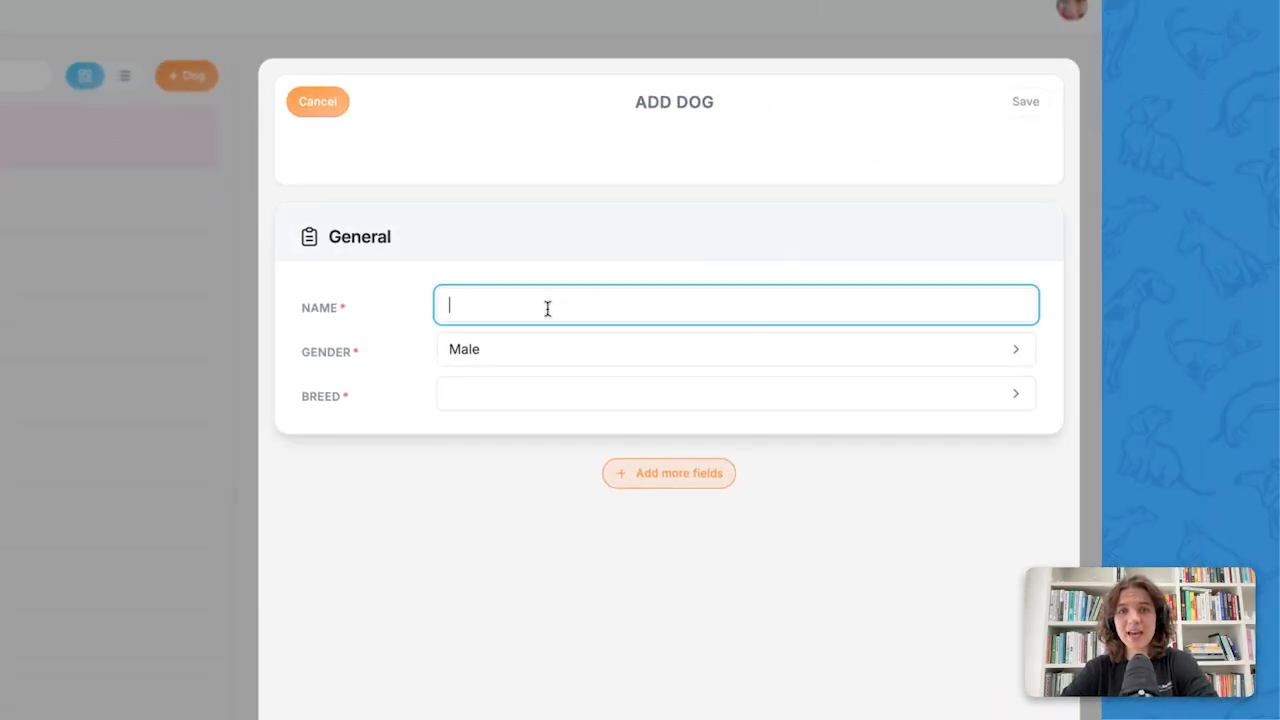
type("N")
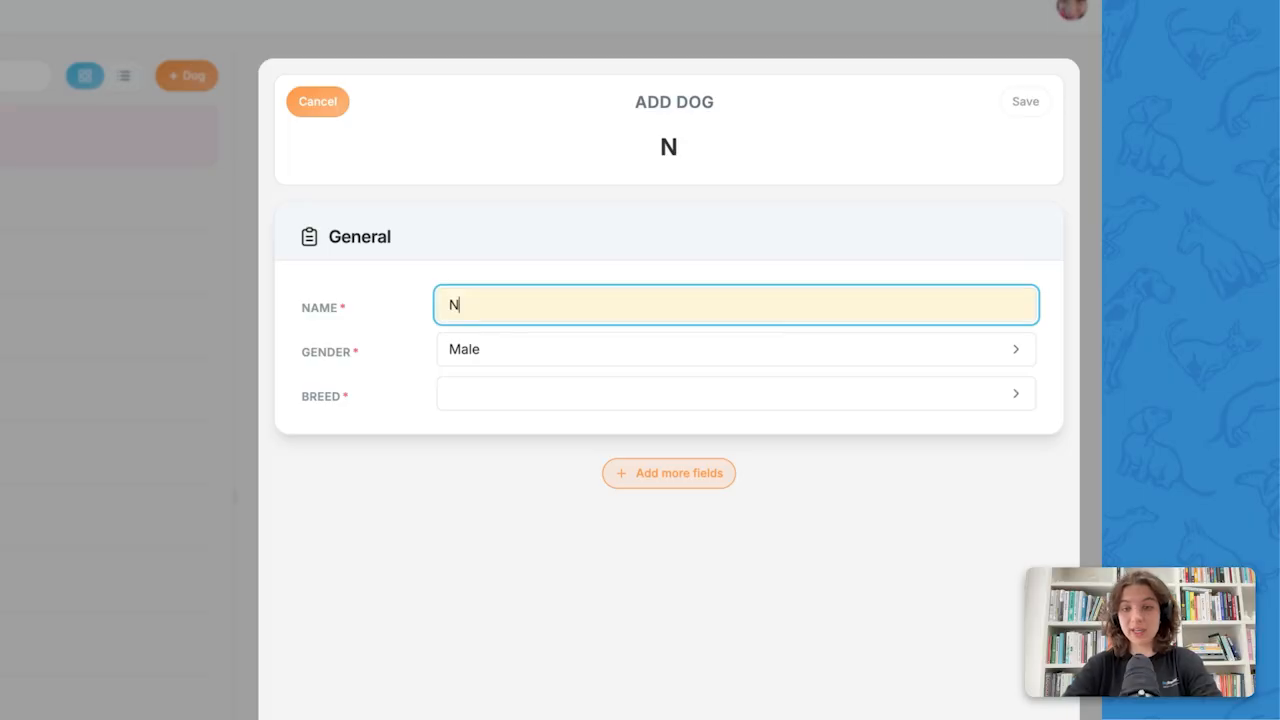
type("ew Dog 2")
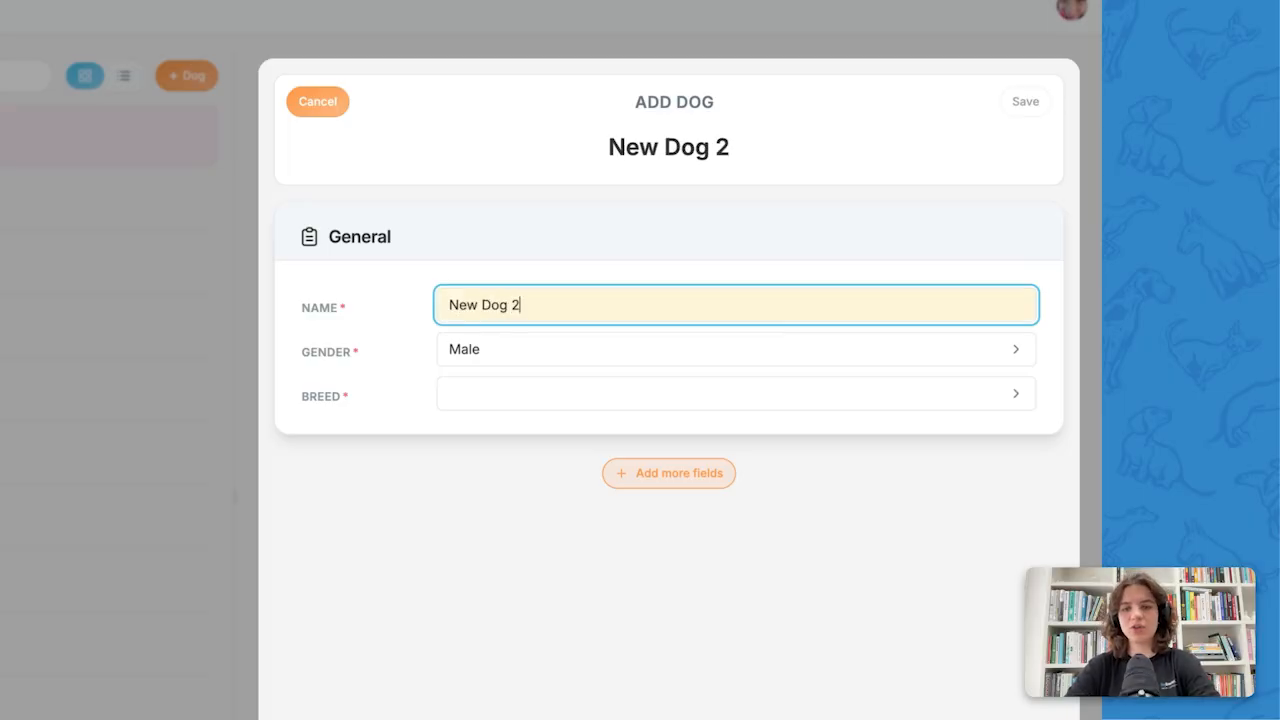
left_click(483, 397)
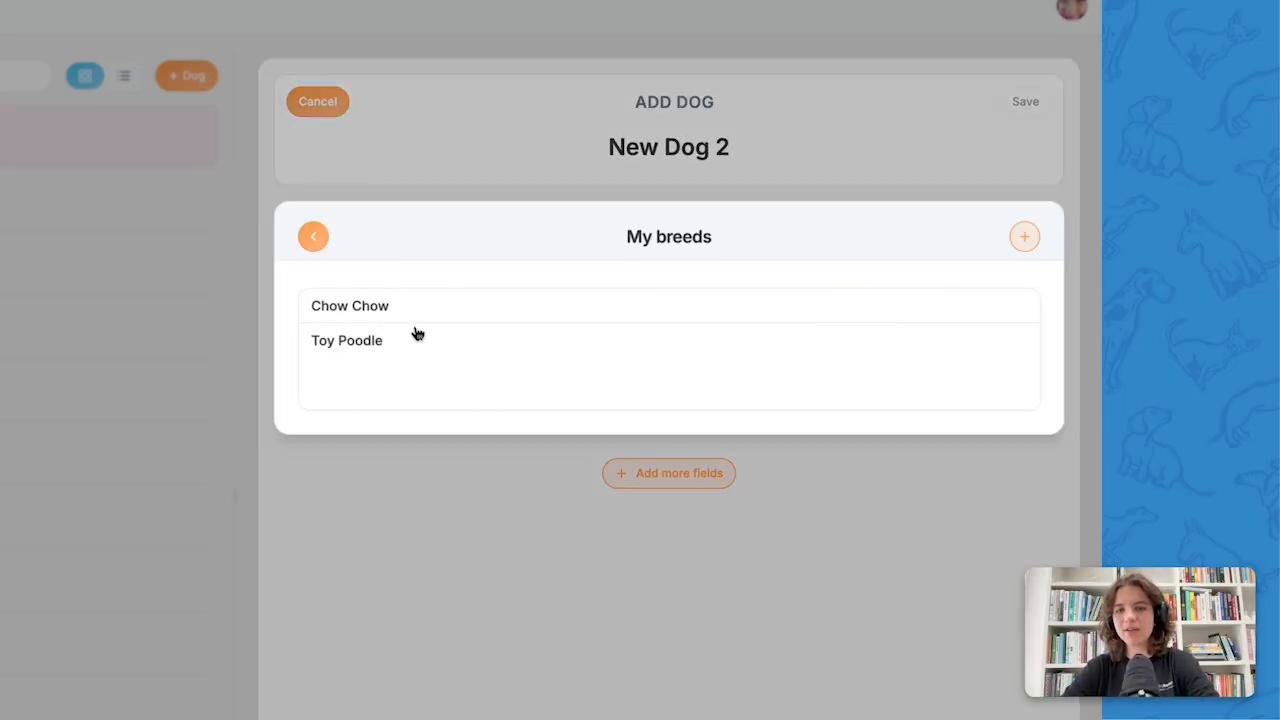
left_click(365, 309)
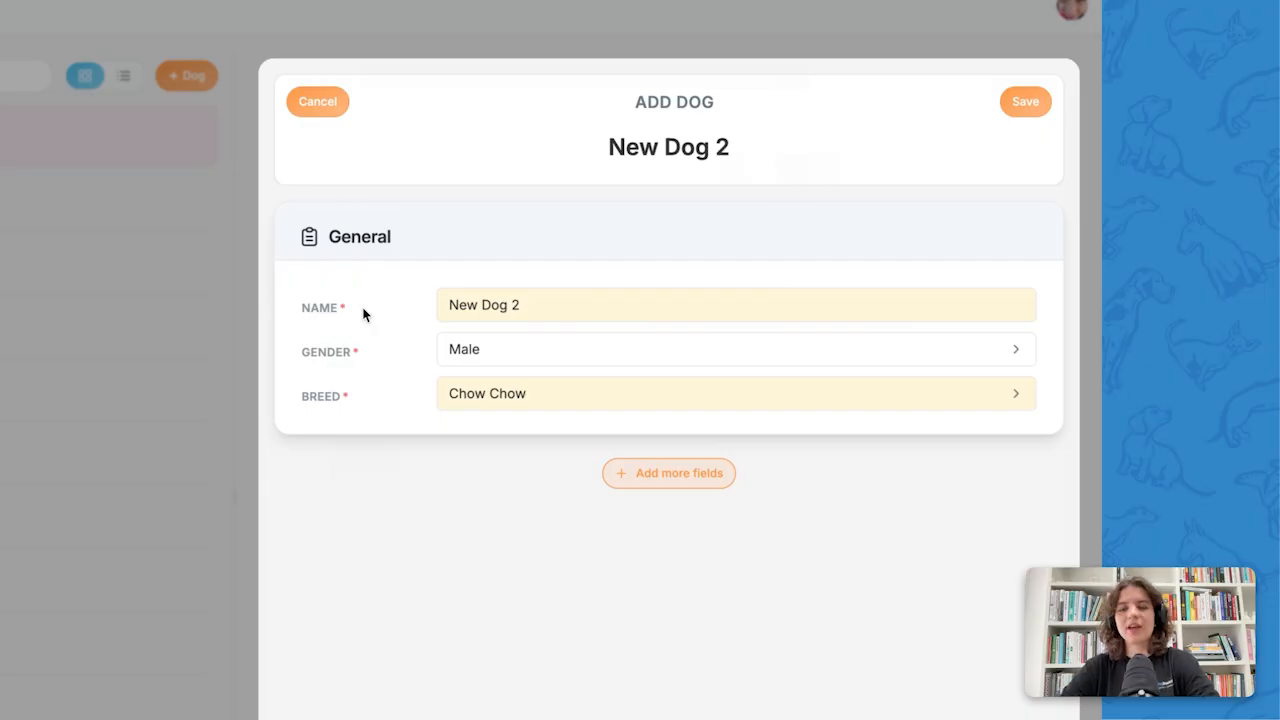
left_click(1024, 104)
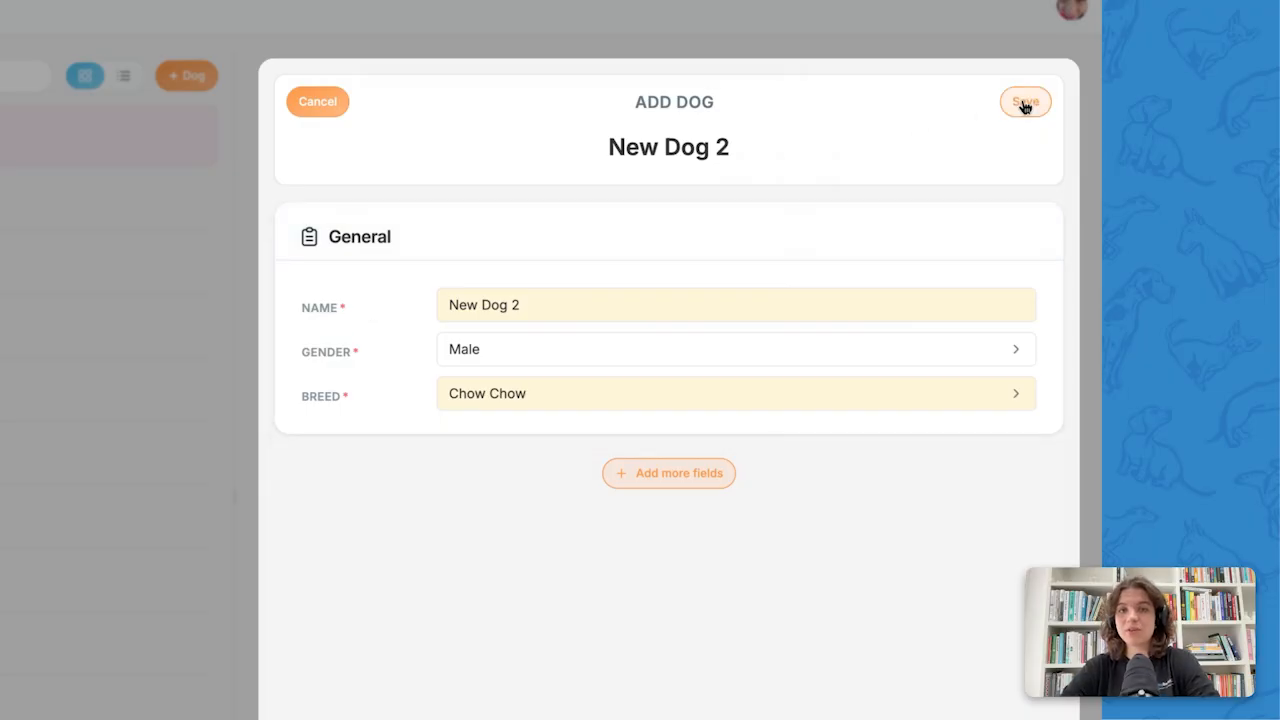
- Rename the dog as Avocado Golden Toast and set its gender to Female
left_click(524, 307)
left_click_drag(521, 305, 409, 308)
type("Avo")
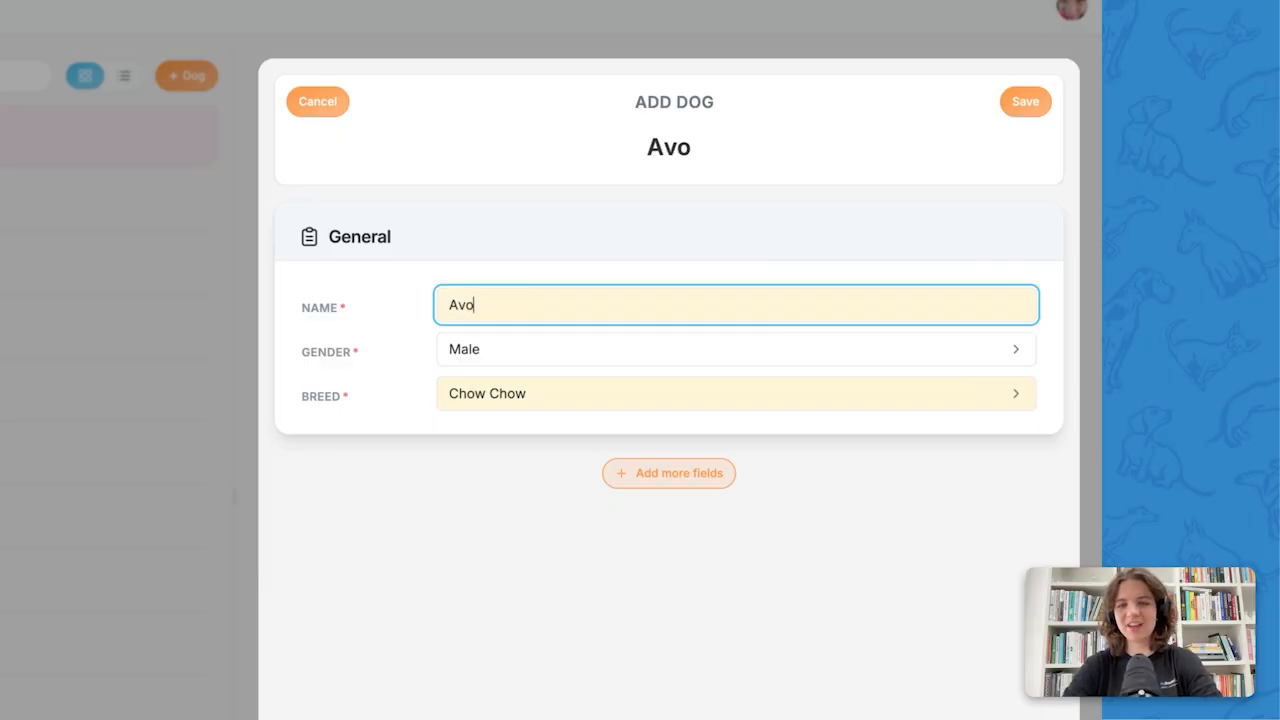
type("cado Golden Toast")
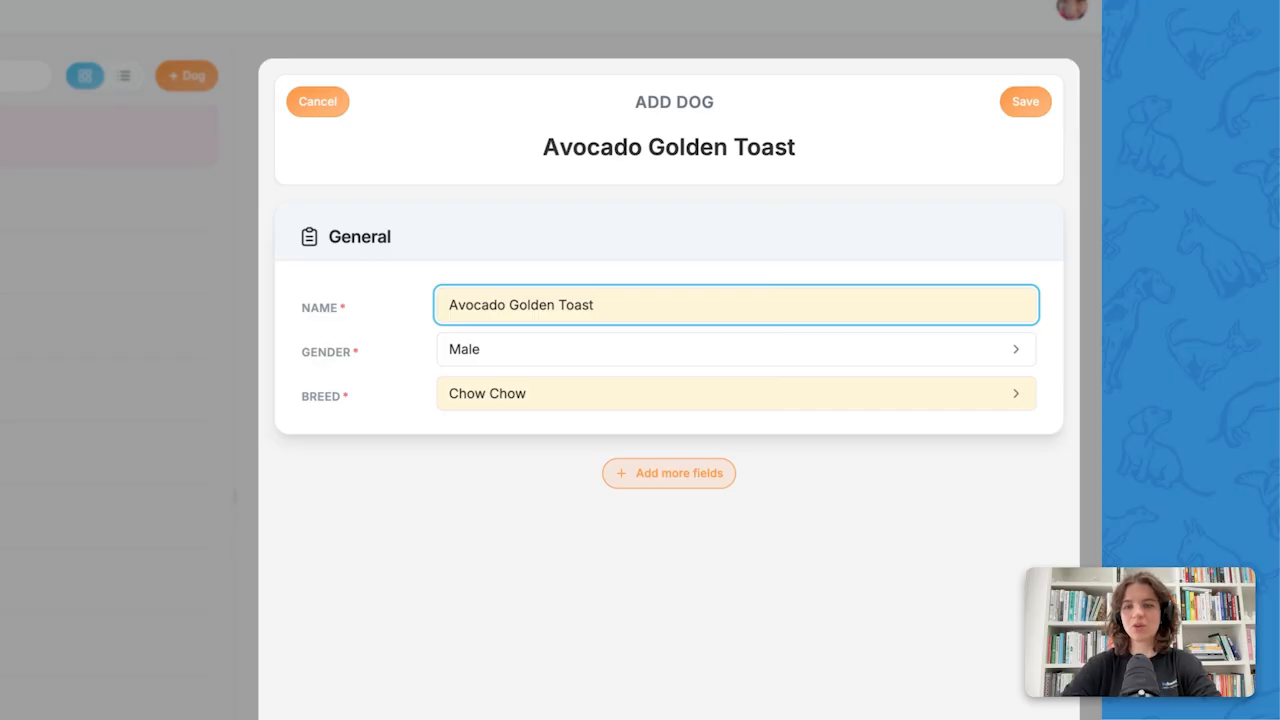
left_click(486, 357)
left_click(358, 348)
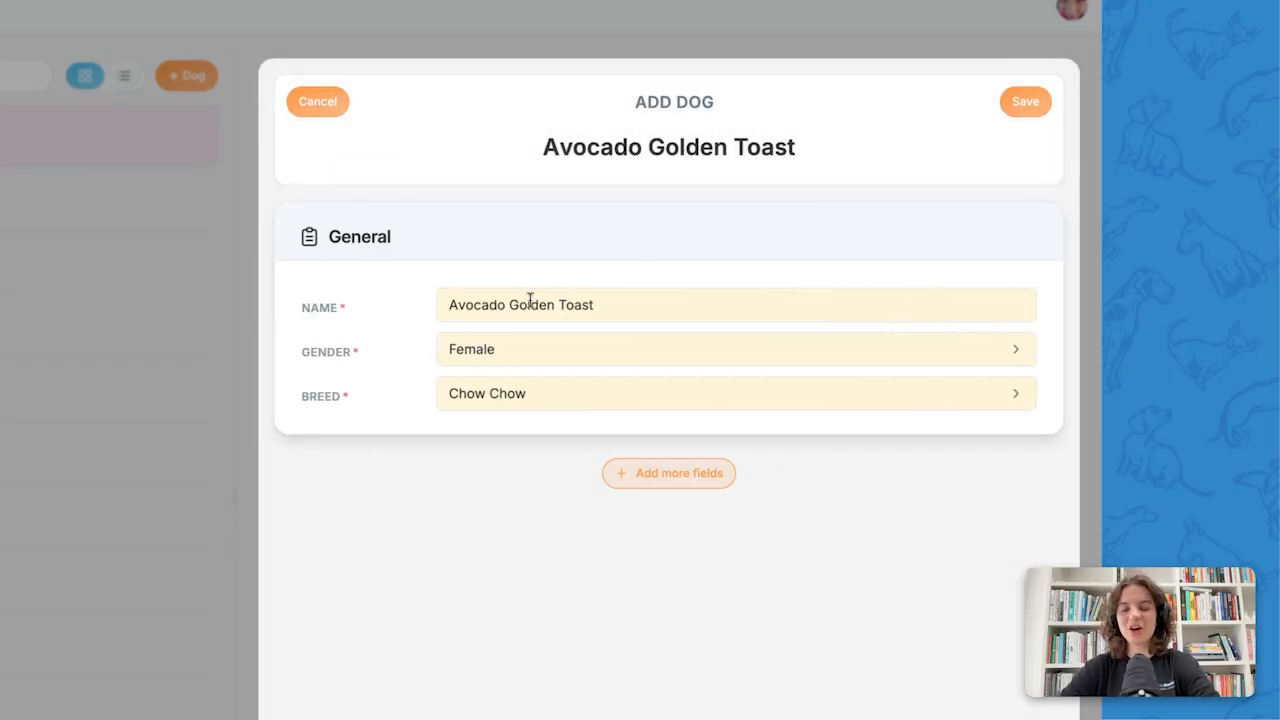
- Show the additional fields of the dog form and enter Avo as the call name
left_click(675, 473)
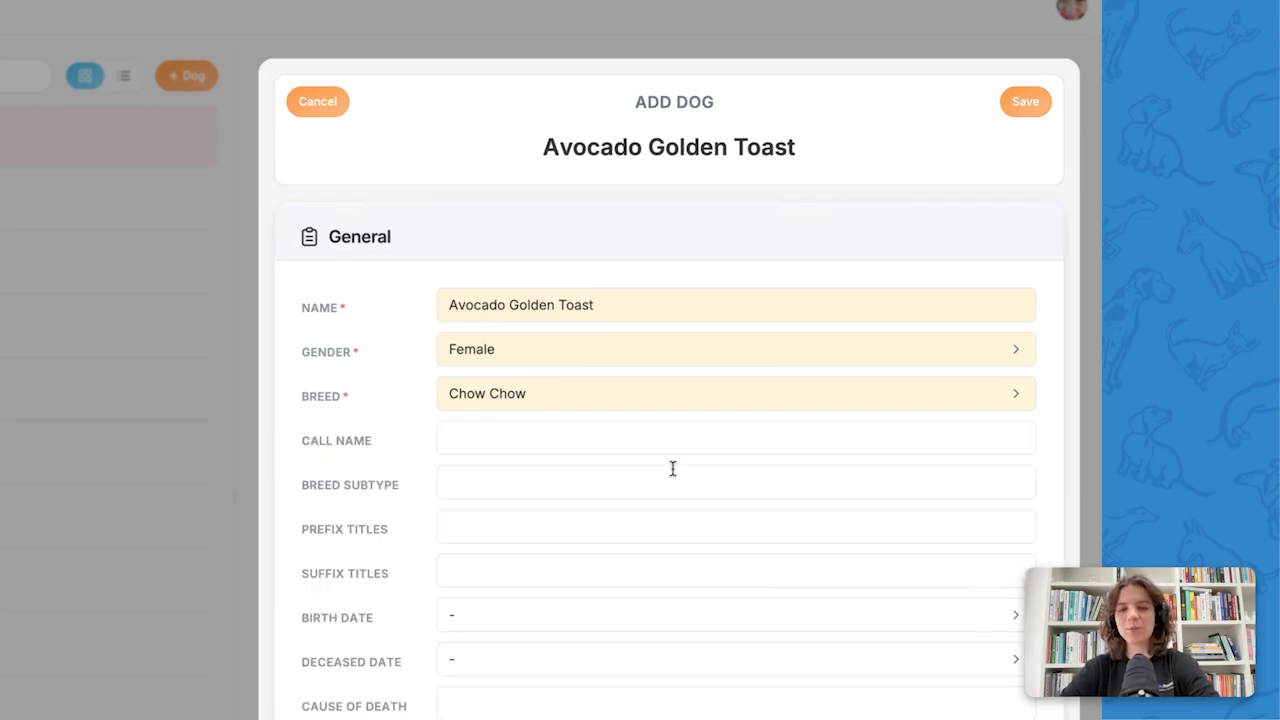
scroll(672, 468, "down", 10)
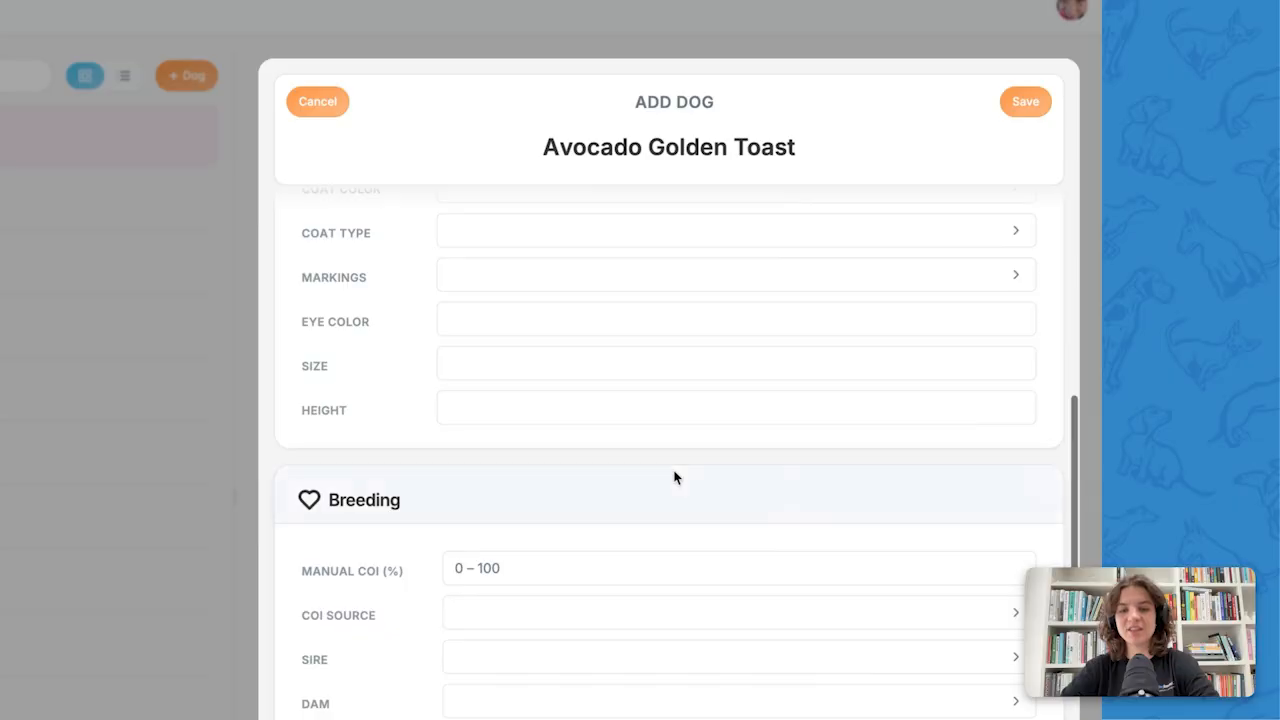
scroll(675, 478, "down", 5)
scroll(675, 478, "up", 15)
scroll(674, 478, "up", 1)
left_click(501, 431)
type("Avo")
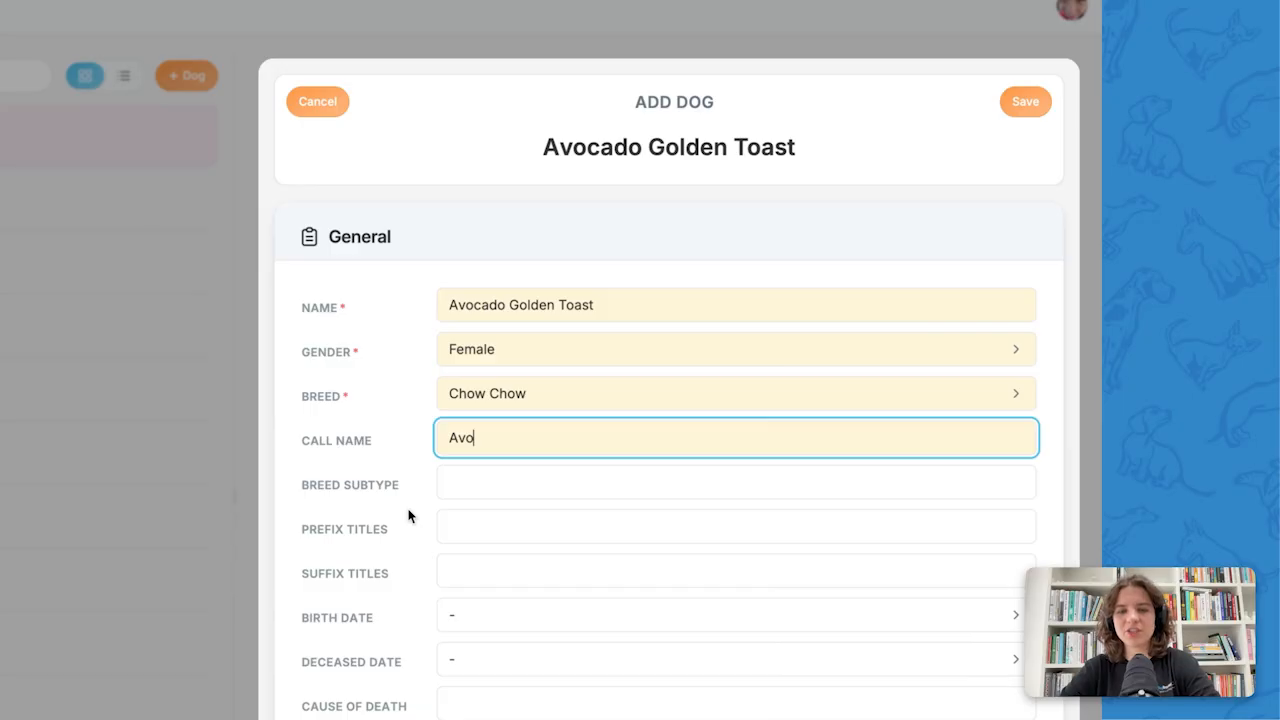
left_click(418, 516)
- Set the dog's birth date to 1 April 2023
scroll(419, 515, "down", 2)
scroll(419, 515, "down", 1)
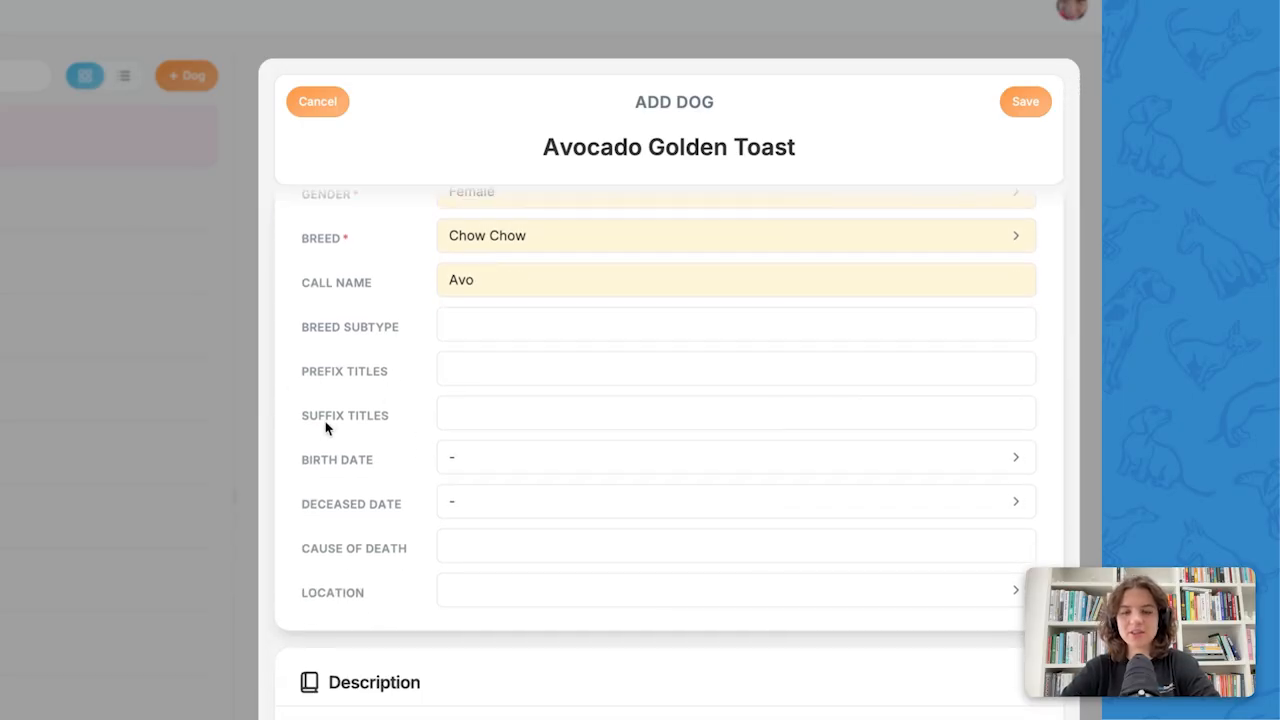
left_click(483, 460)
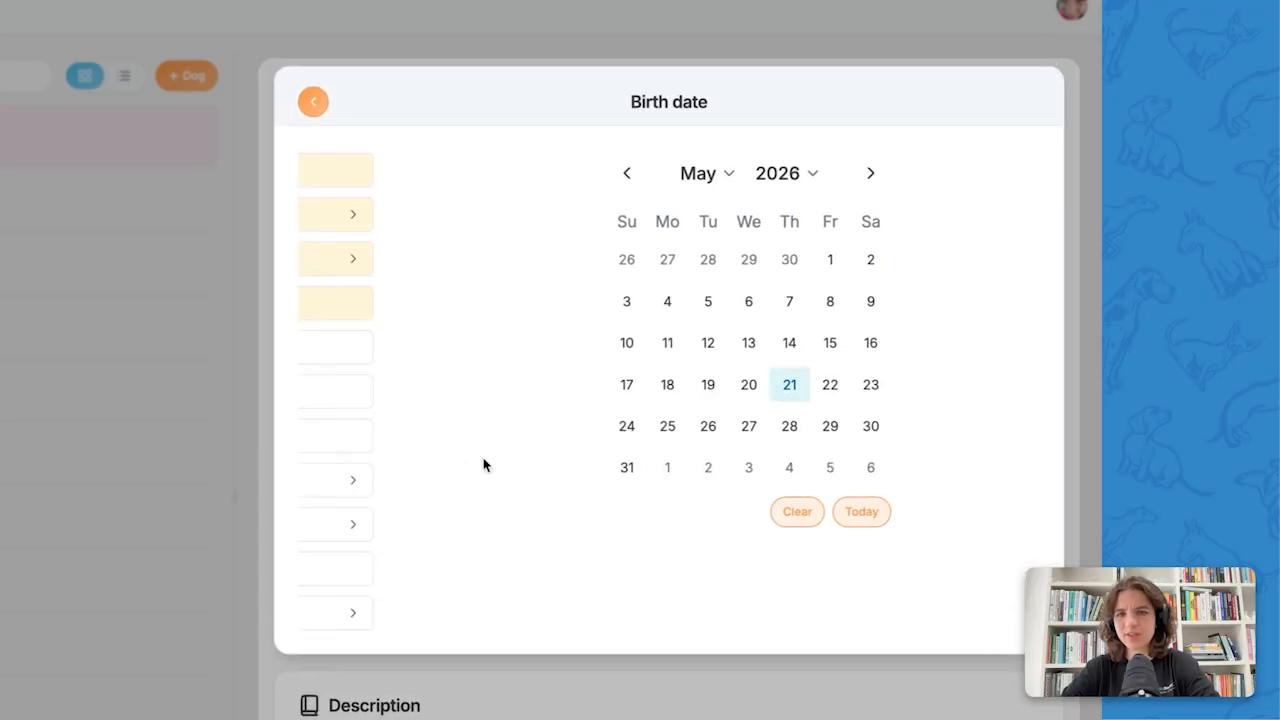
left_click(707, 176)
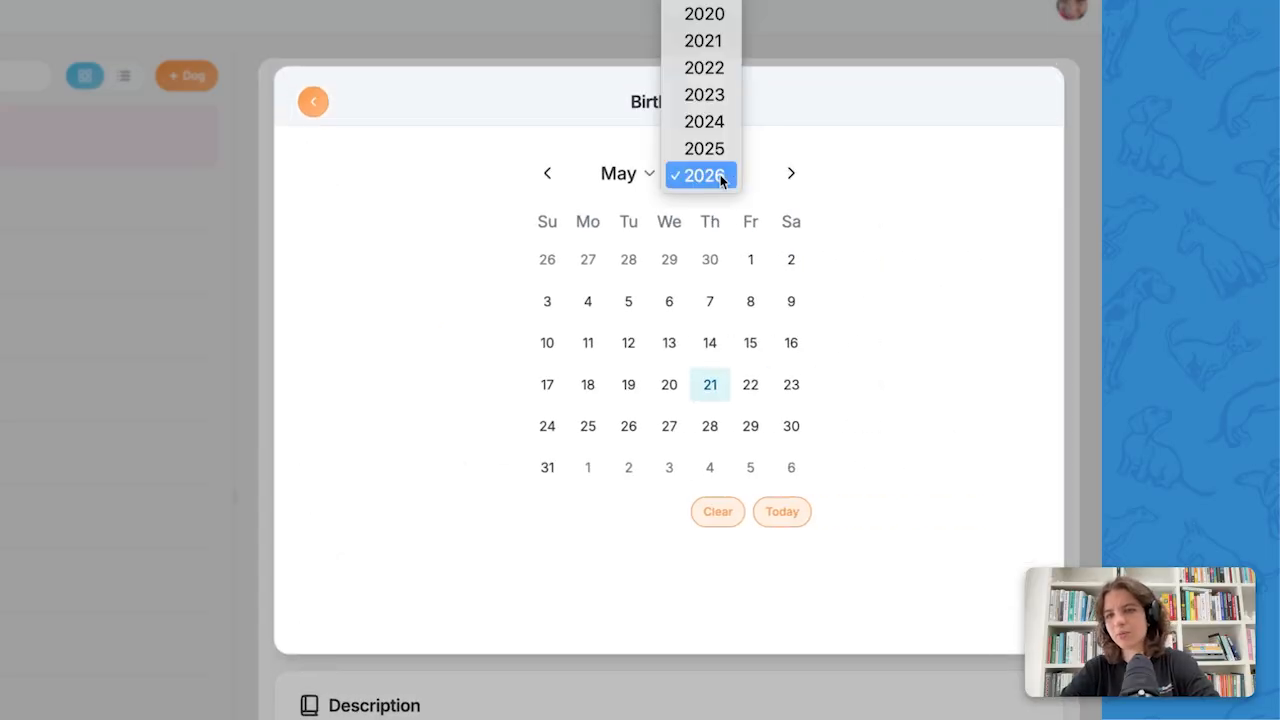
left_click(712, 95)
left_click(646, 175)
left_click(631, 153)
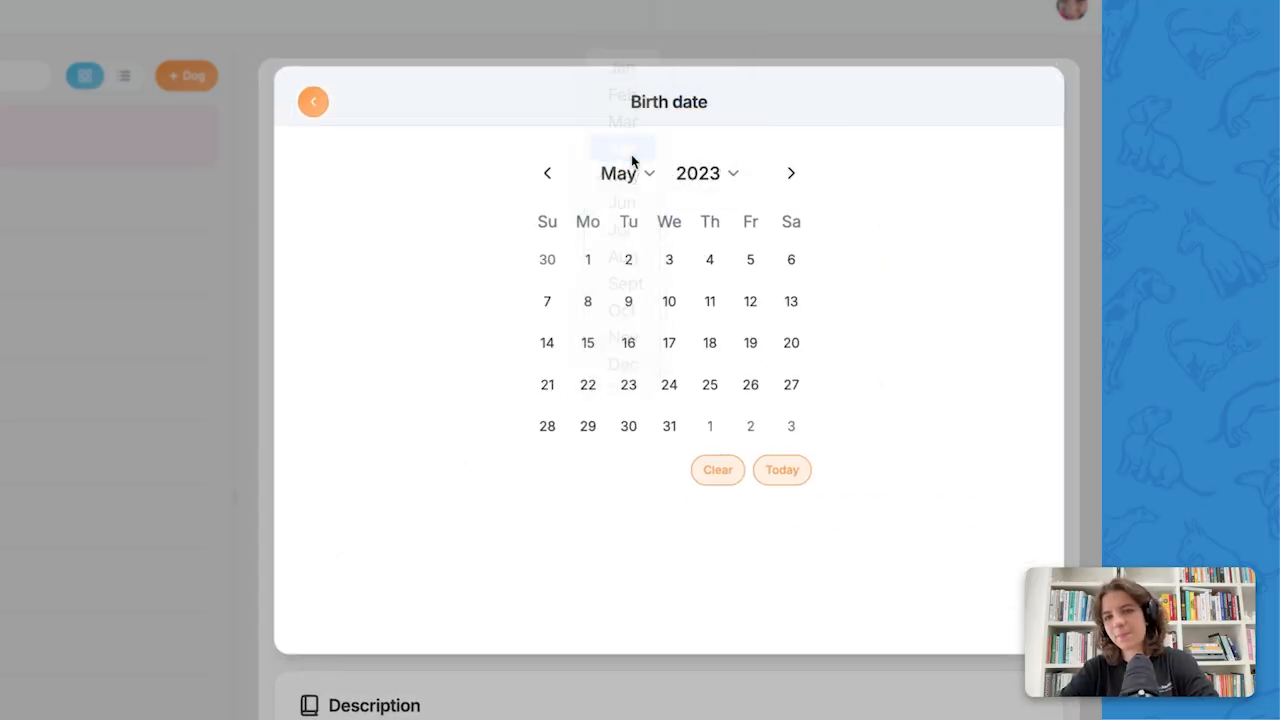
left_click(791, 259)
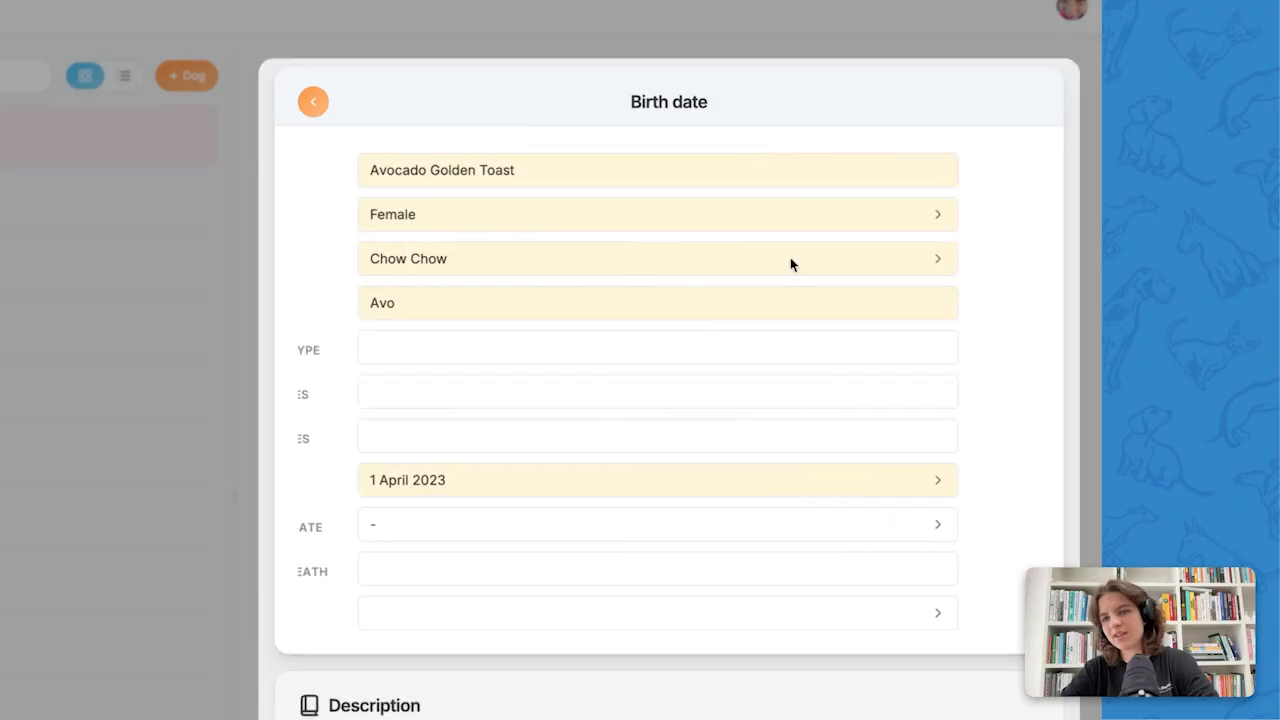
- Copy the paragraph about Avo from the Description note on the desktop into the dog's Description field
scroll(392, 452, "down", 2)
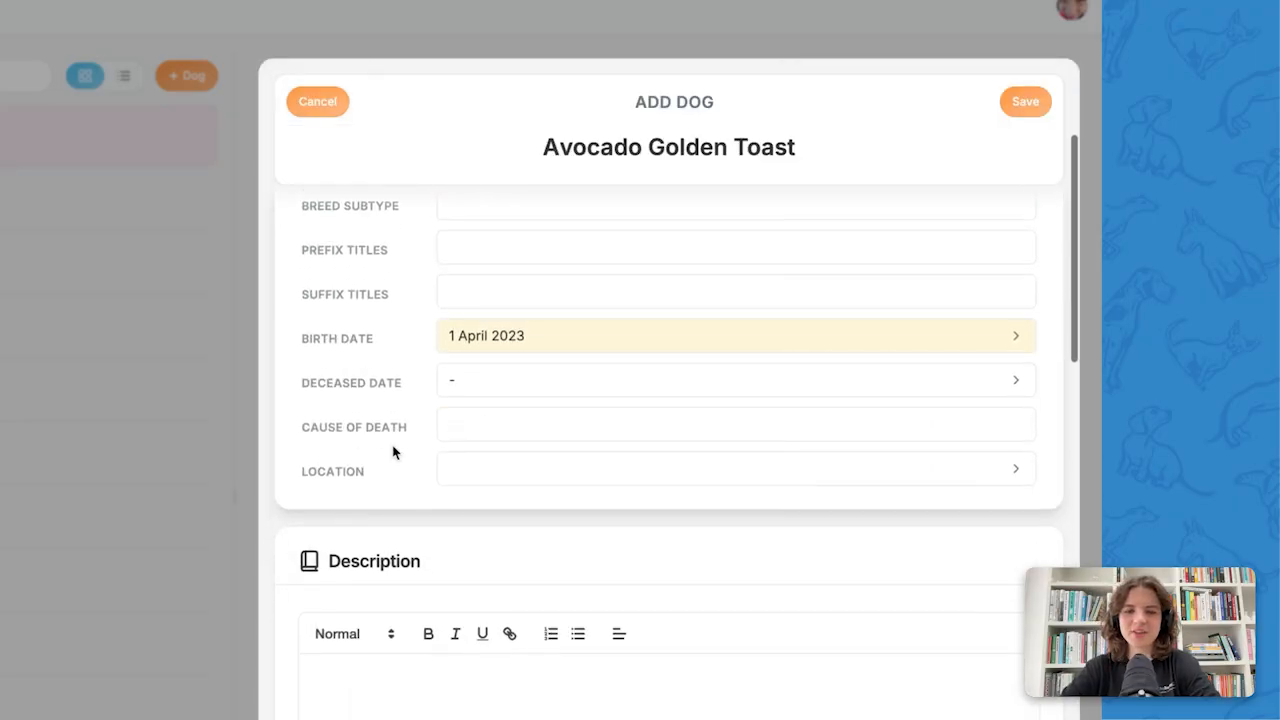
scroll(462, 693, "down", 3)
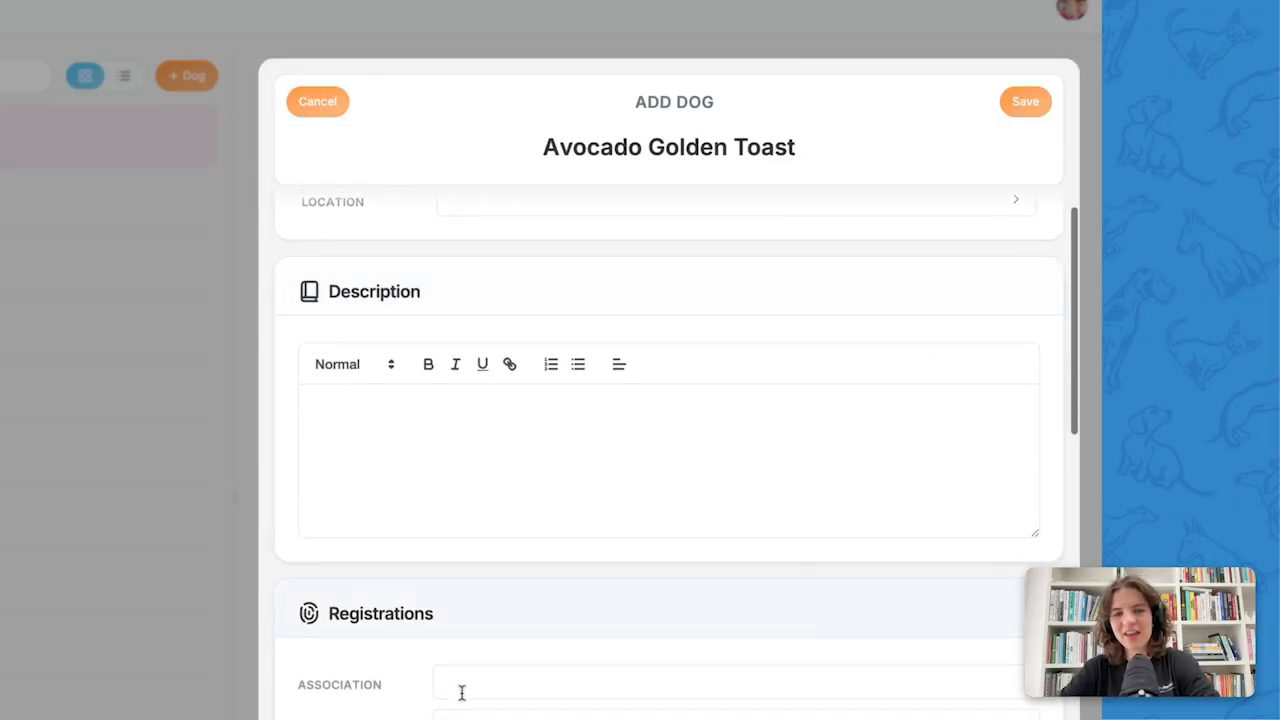
left_click(380, 432)
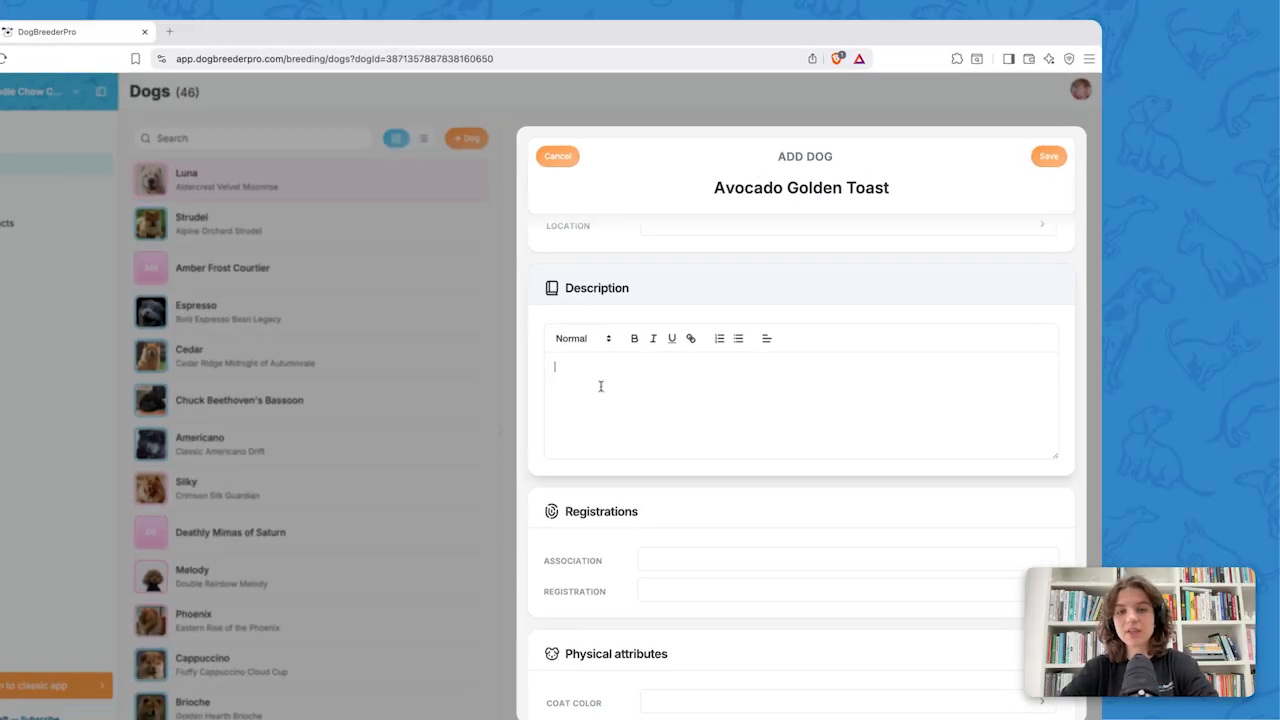
key("ctrl+Left")
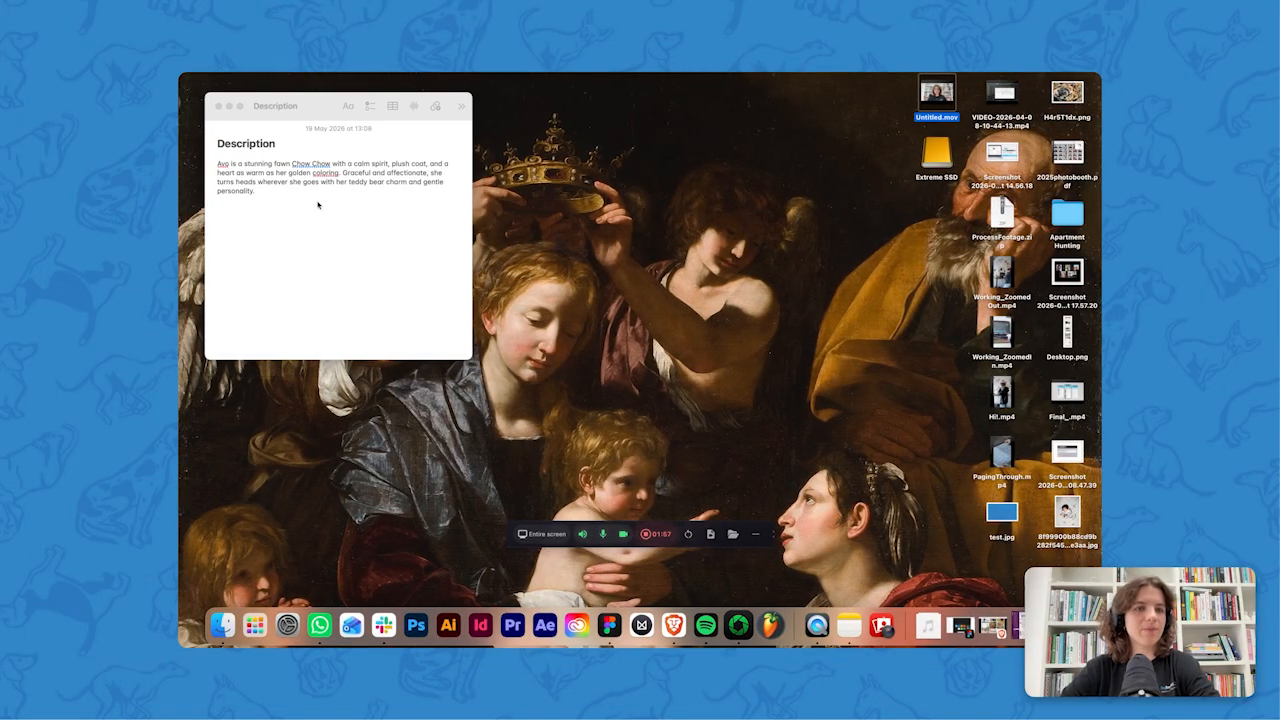
left_click(261, 194)
left_click_drag(218, 163, 259, 191)
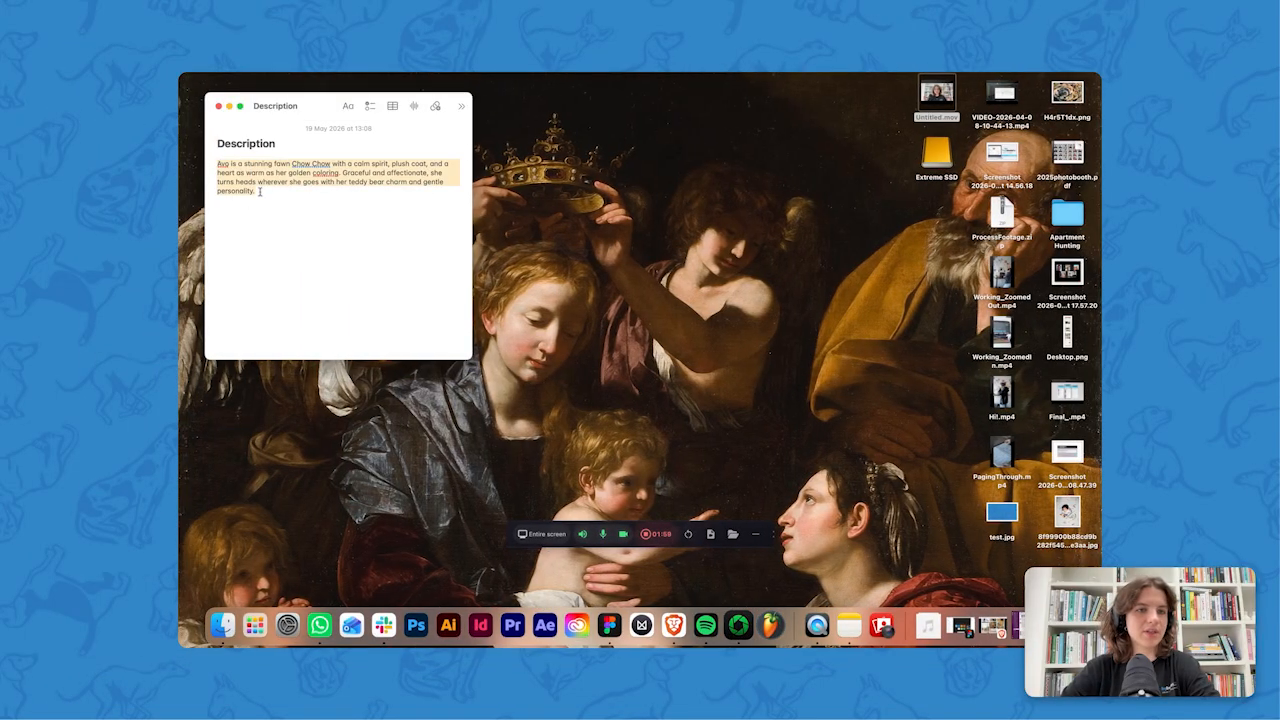
key("ctrl+Right")
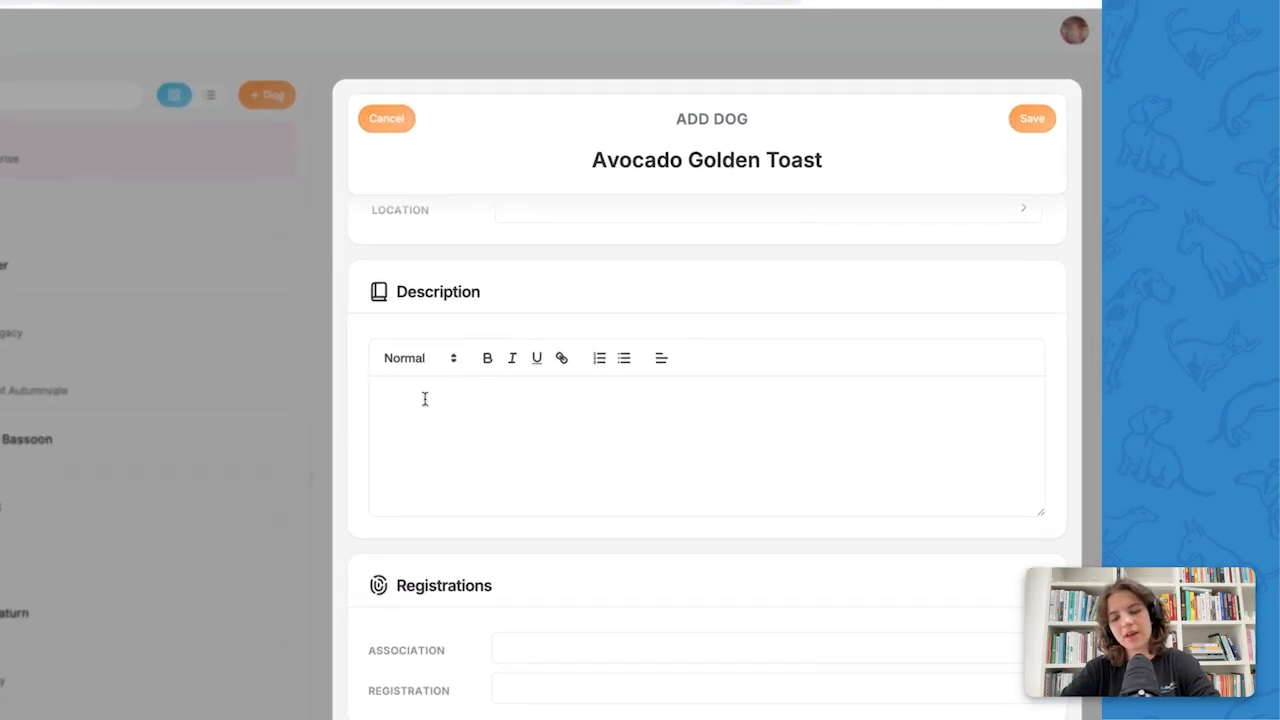
left_click(425, 399)
type("Avo is a stunning fawn Chow Chow with a calm spirit, plush coat, and a heart as warm as her golden coloring. Graceful and affectionate, she turns heads wherever she goes with her teddy bear charm and gentle personality.")
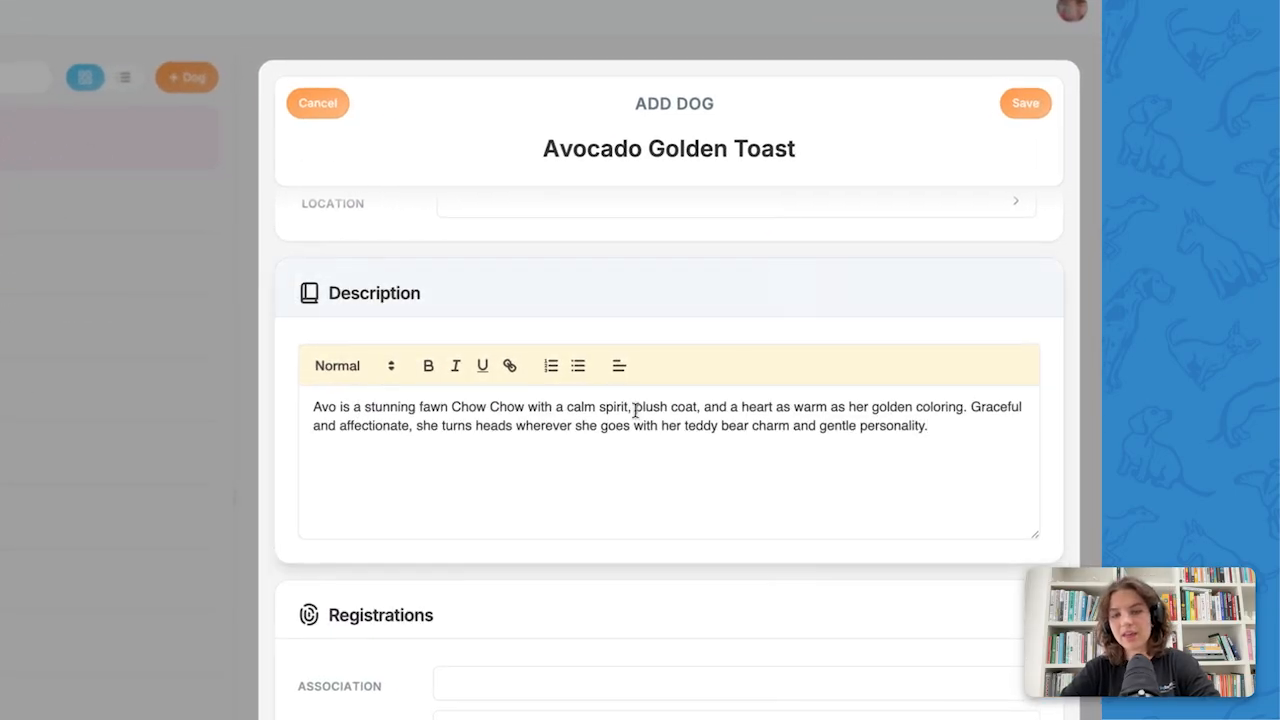
- Format "calm spirit" as bold and "heart as warm" as bold italic in the description text
left_click_drag(566, 410, 628, 412)
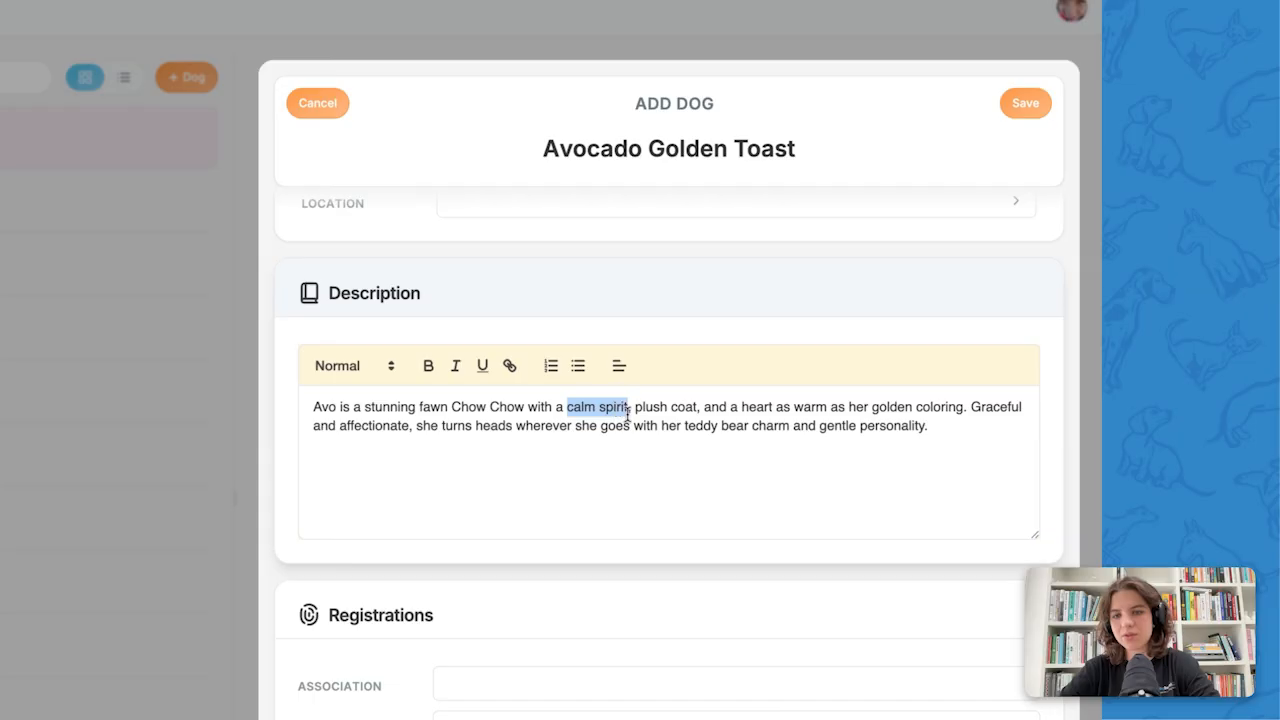
left_click(428, 368)
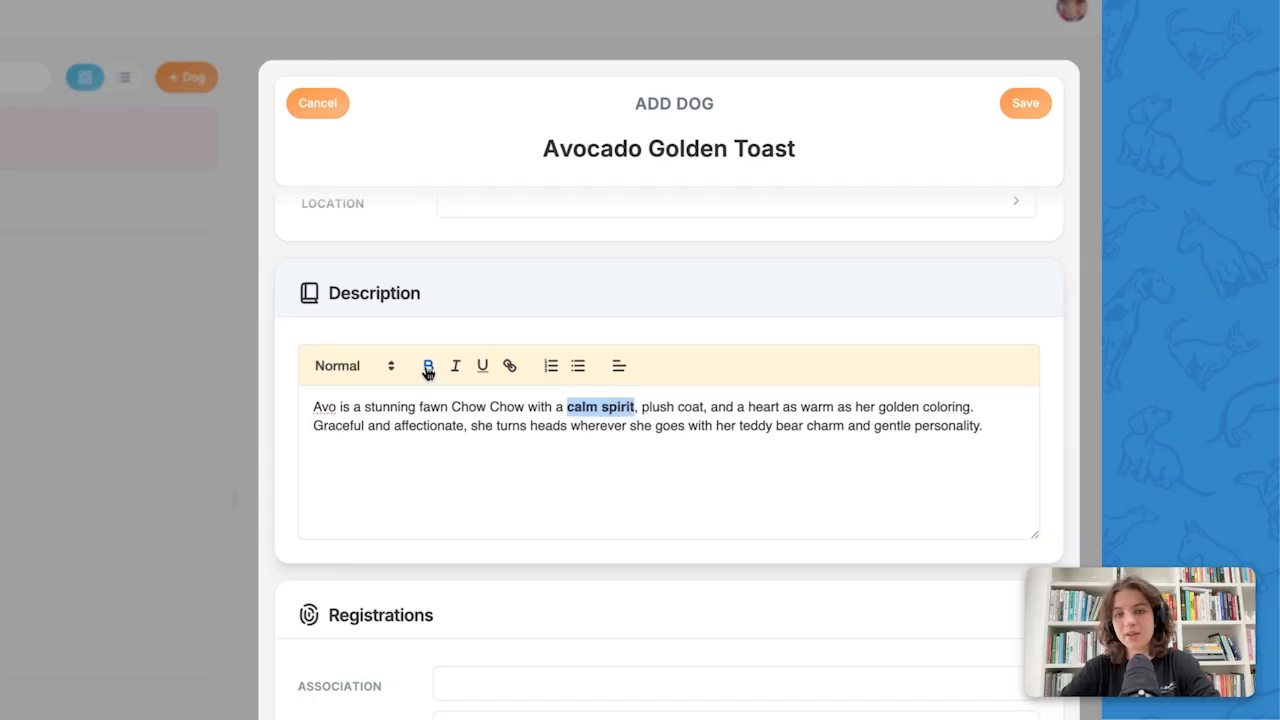
left_click_drag(748, 407, 833, 410)
left_click(456, 366)
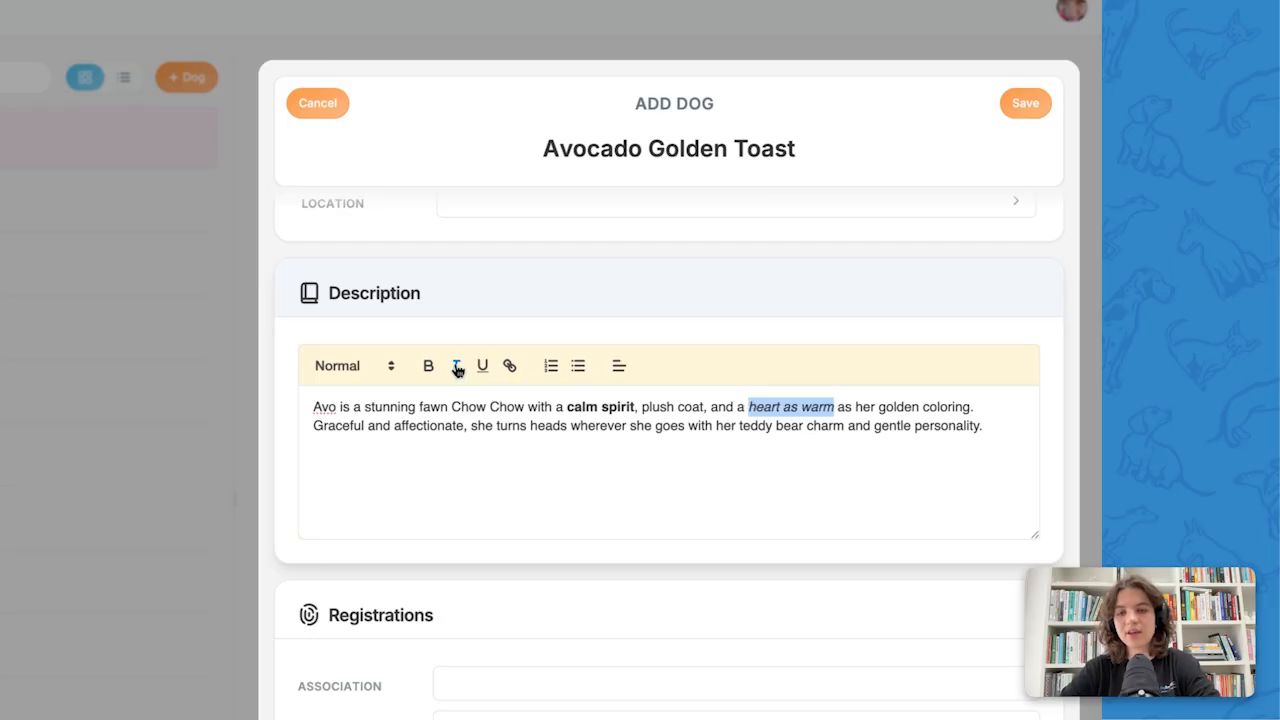
left_click(430, 368)
left_click(584, 499)
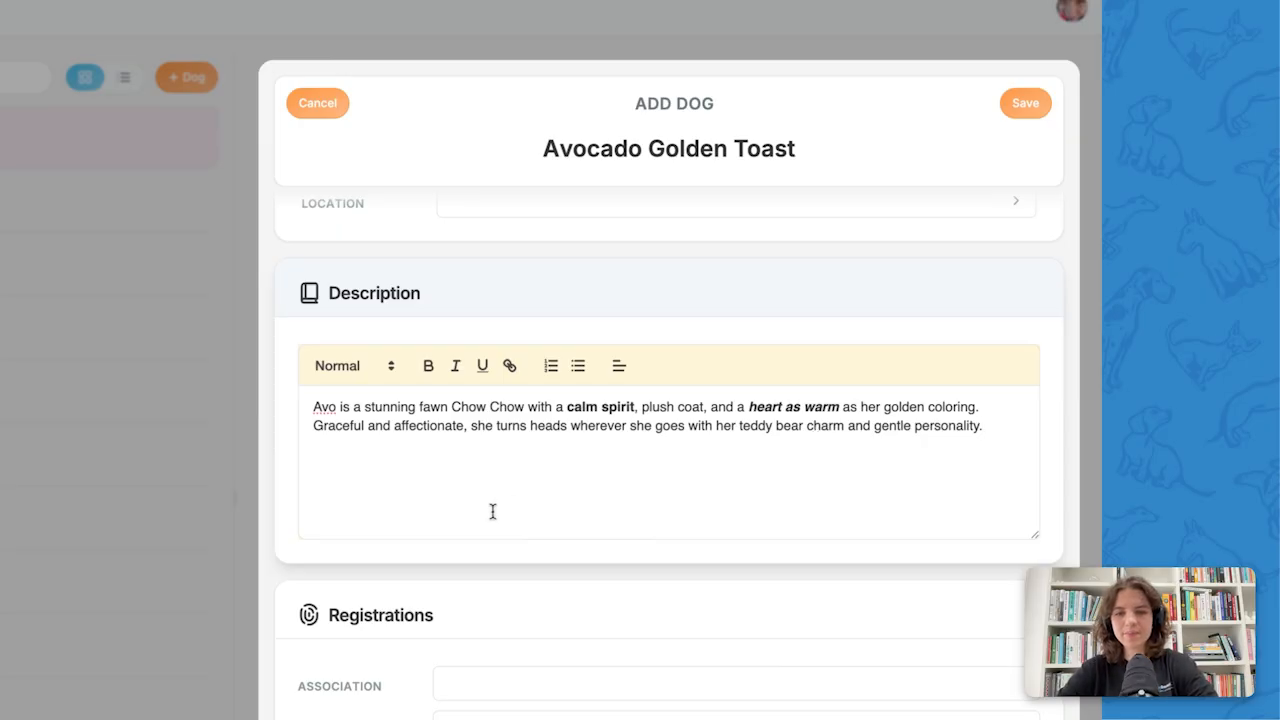
- Search the coat colors for Fawn and set it as the dog's coat color in the physical attributes
scroll(492, 511, "down", 5)
scroll(371, 329, "down", 3)
scroll(386, 314, "up", 3)
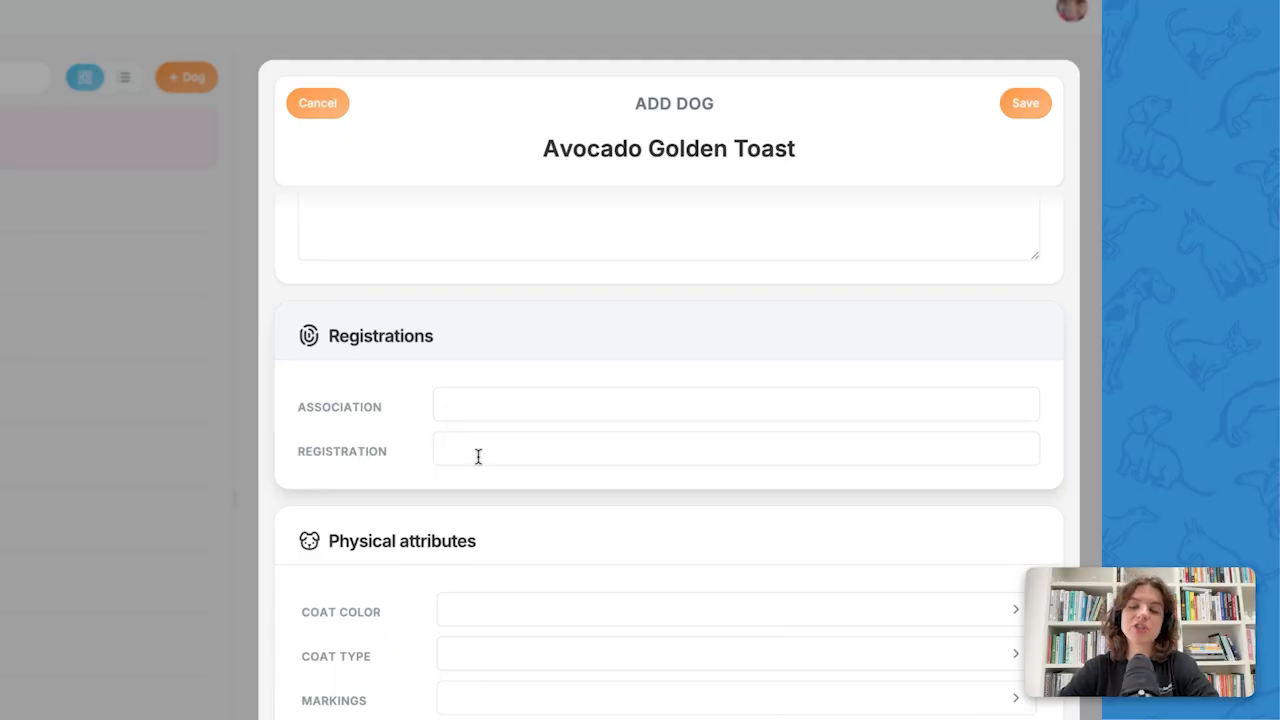
scroll(576, 487, "down", 5)
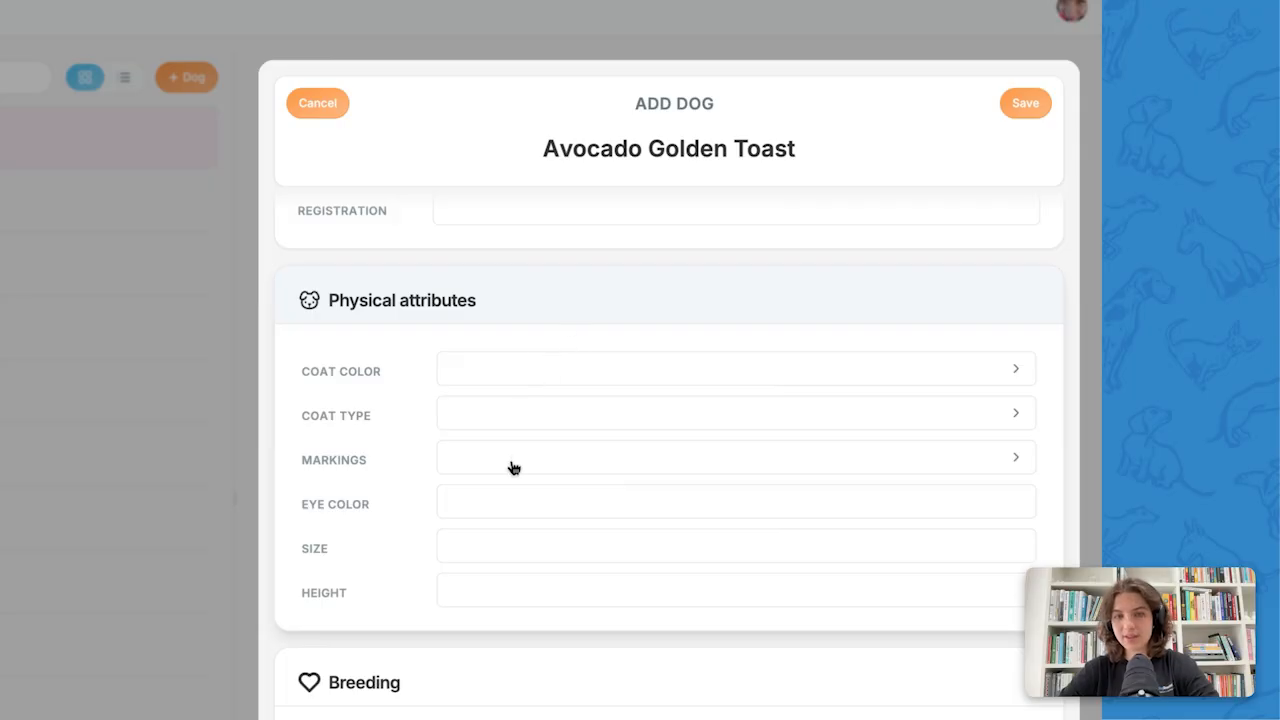
left_click(541, 374)
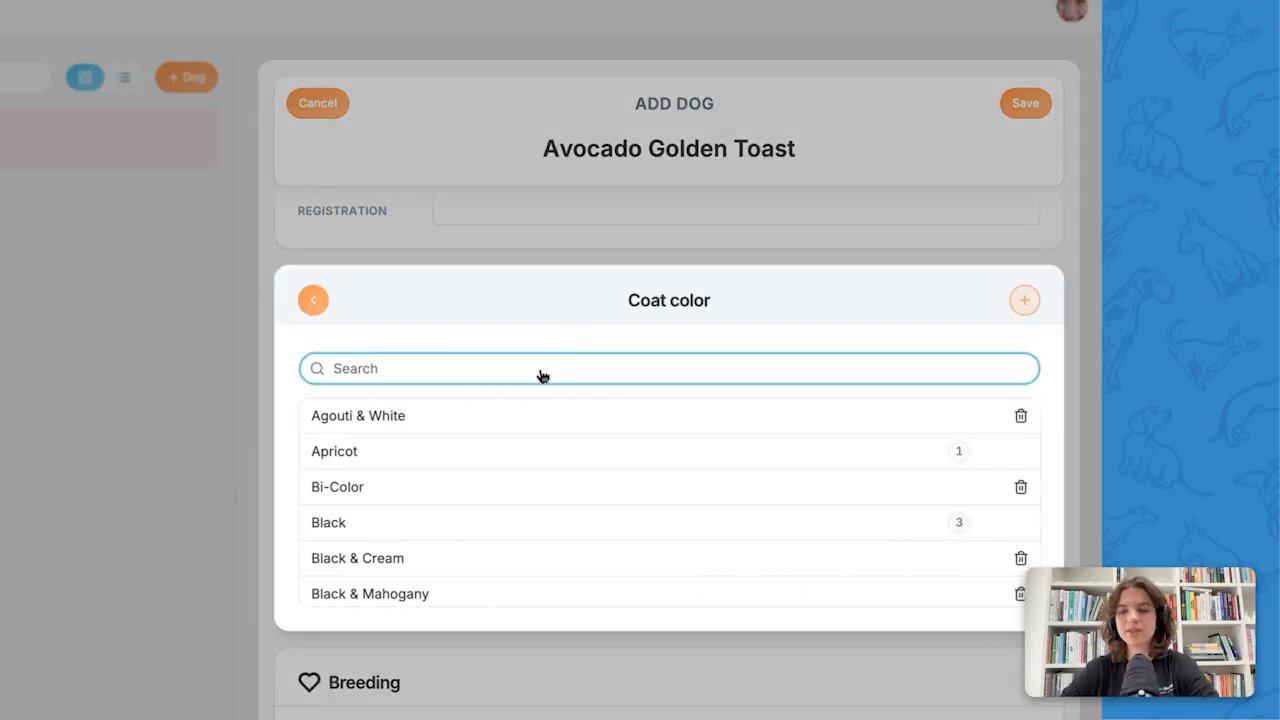
scroll(493, 466, "down", 3)
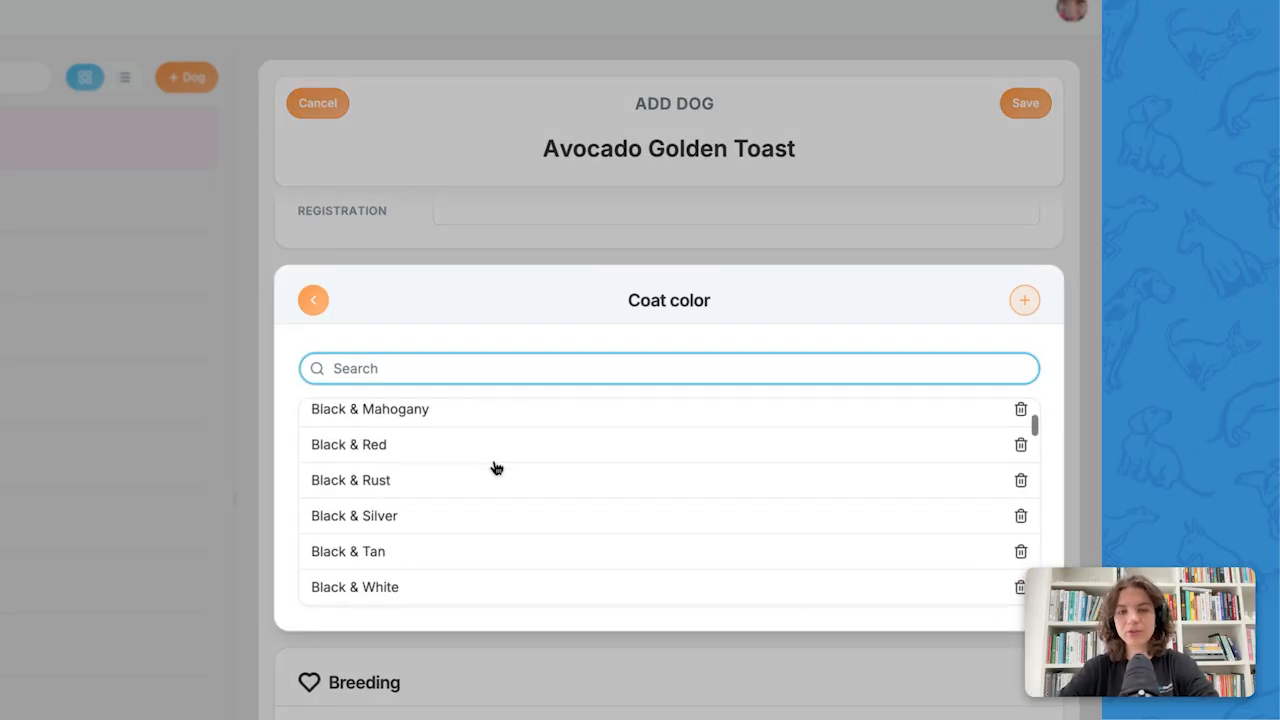
scroll(496, 468, "down", 8)
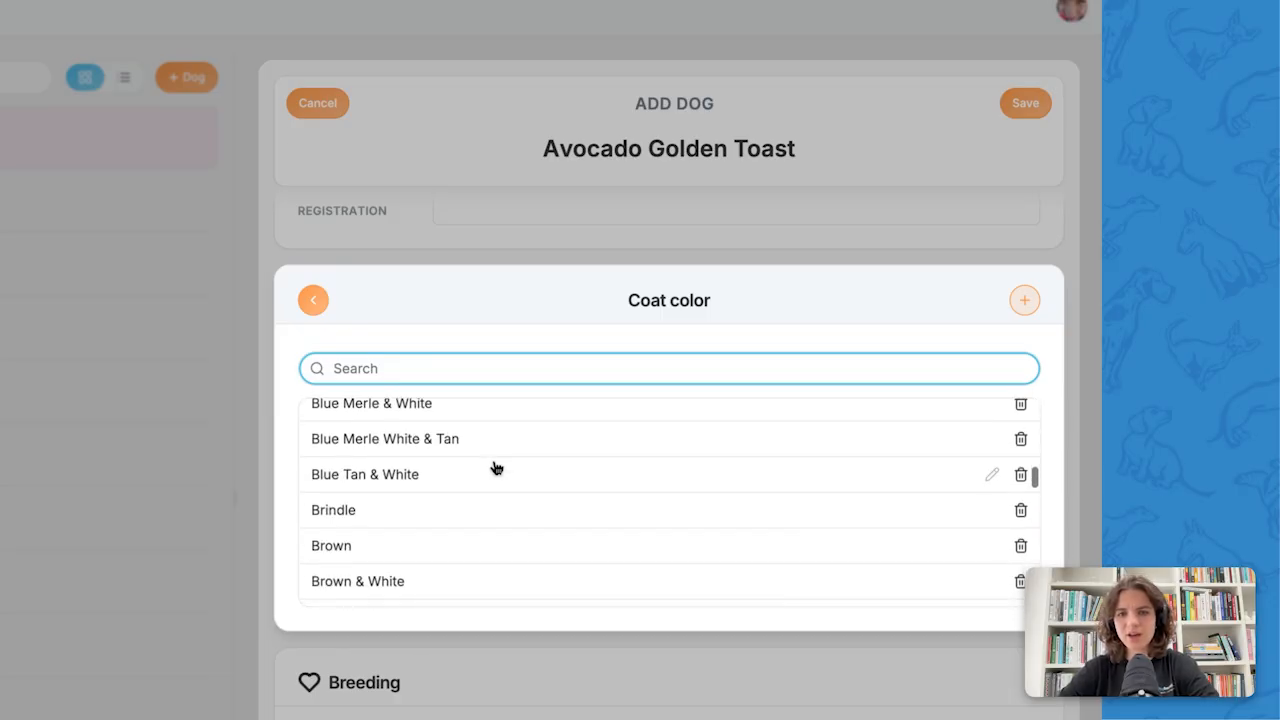
scroll(496, 468, "up", 10)
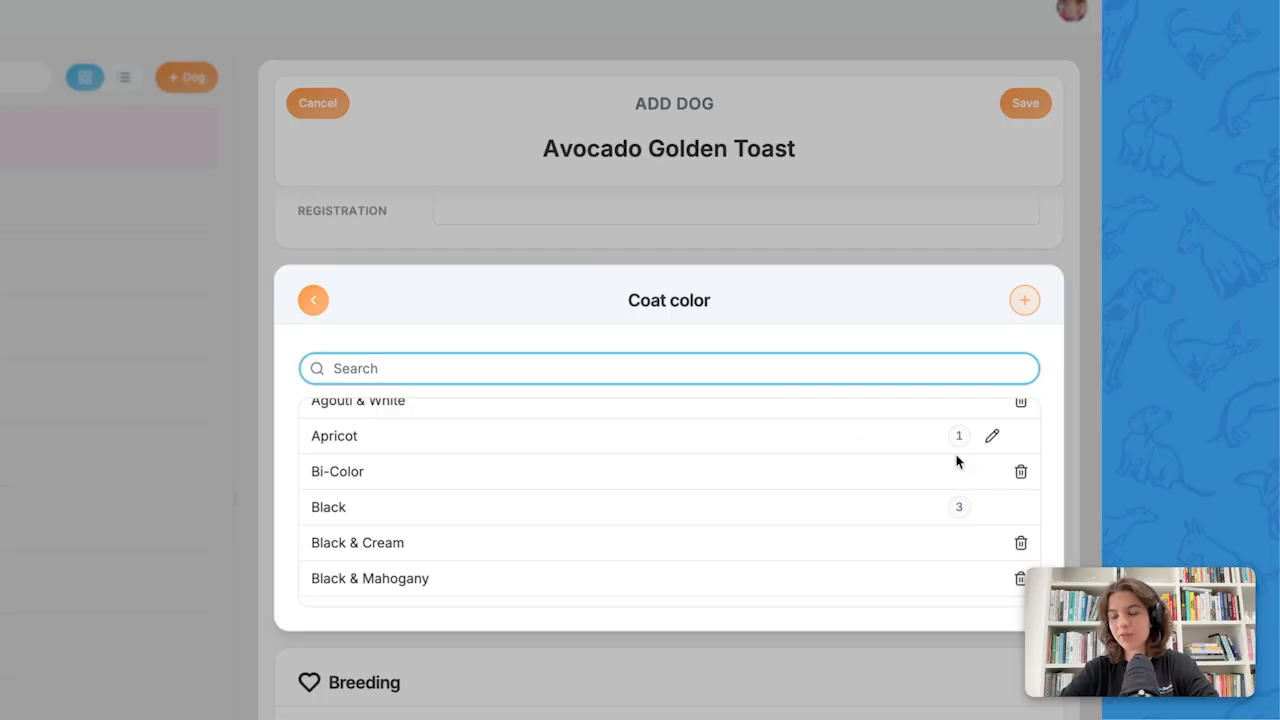
mouse_move(959, 511)
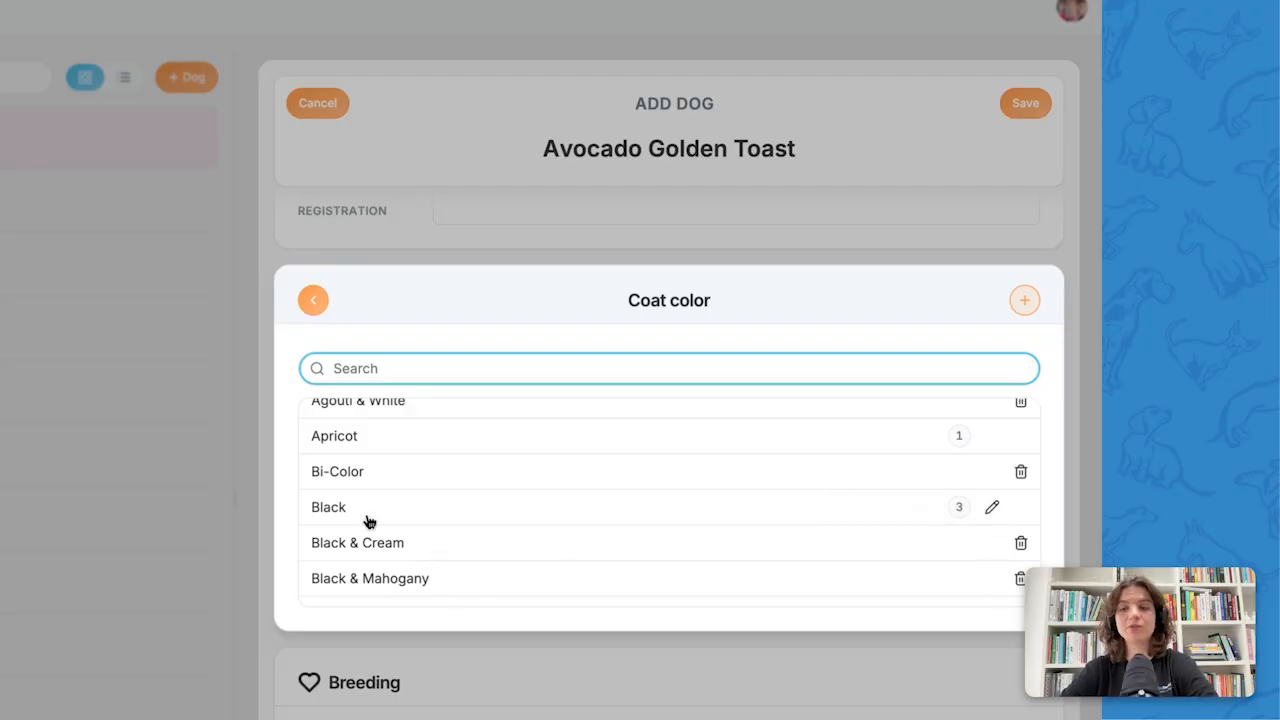
type("Fawn")
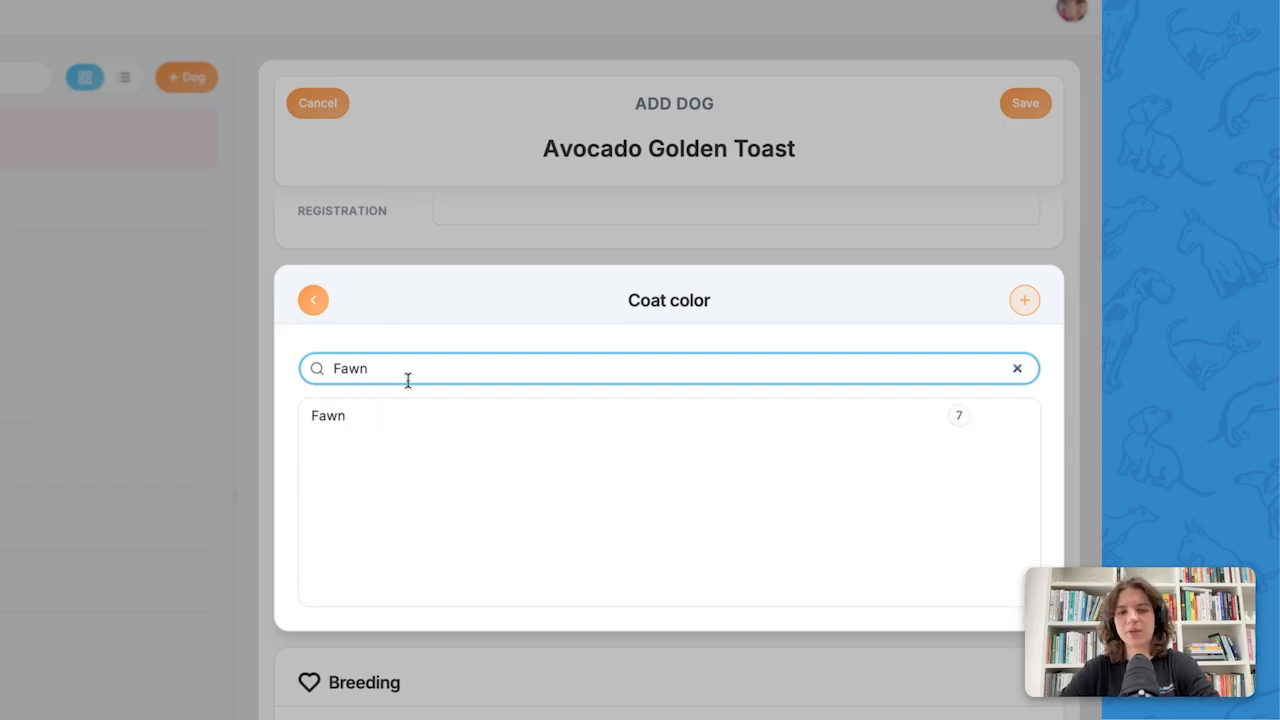
left_click(330, 420)
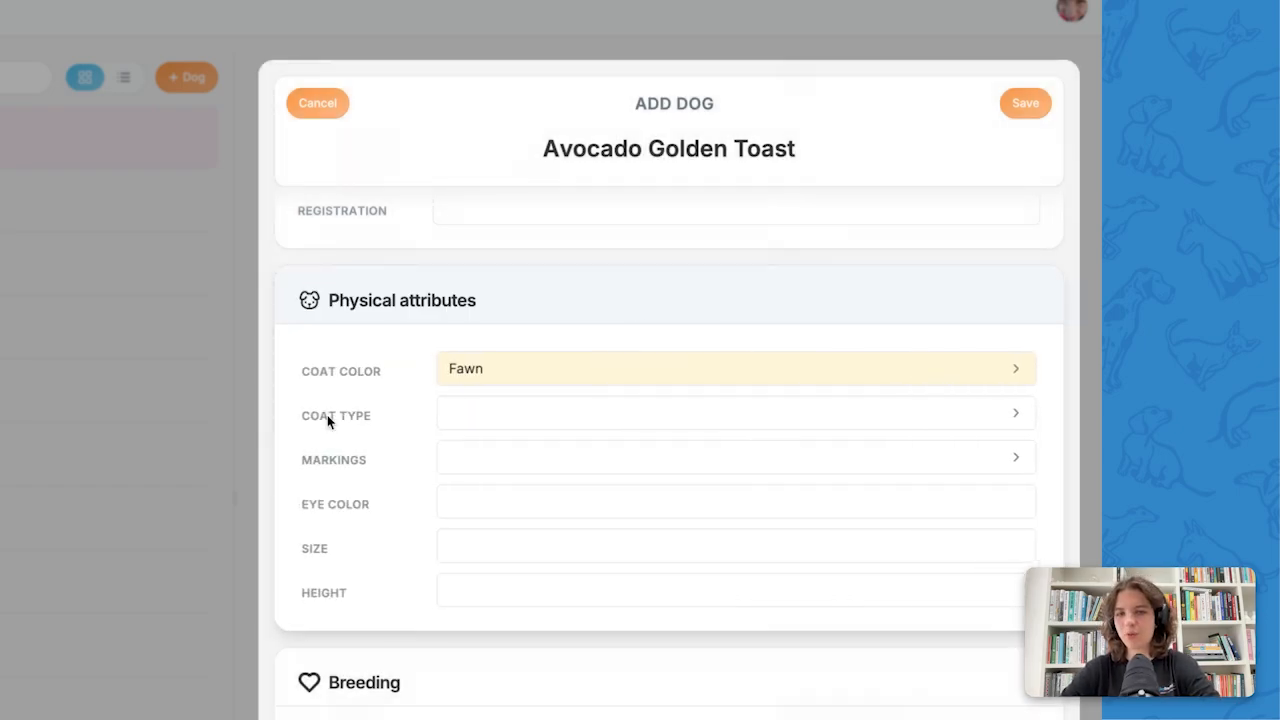
- Set the dog's coat type to Rough and its markings to None
left_click(477, 426)
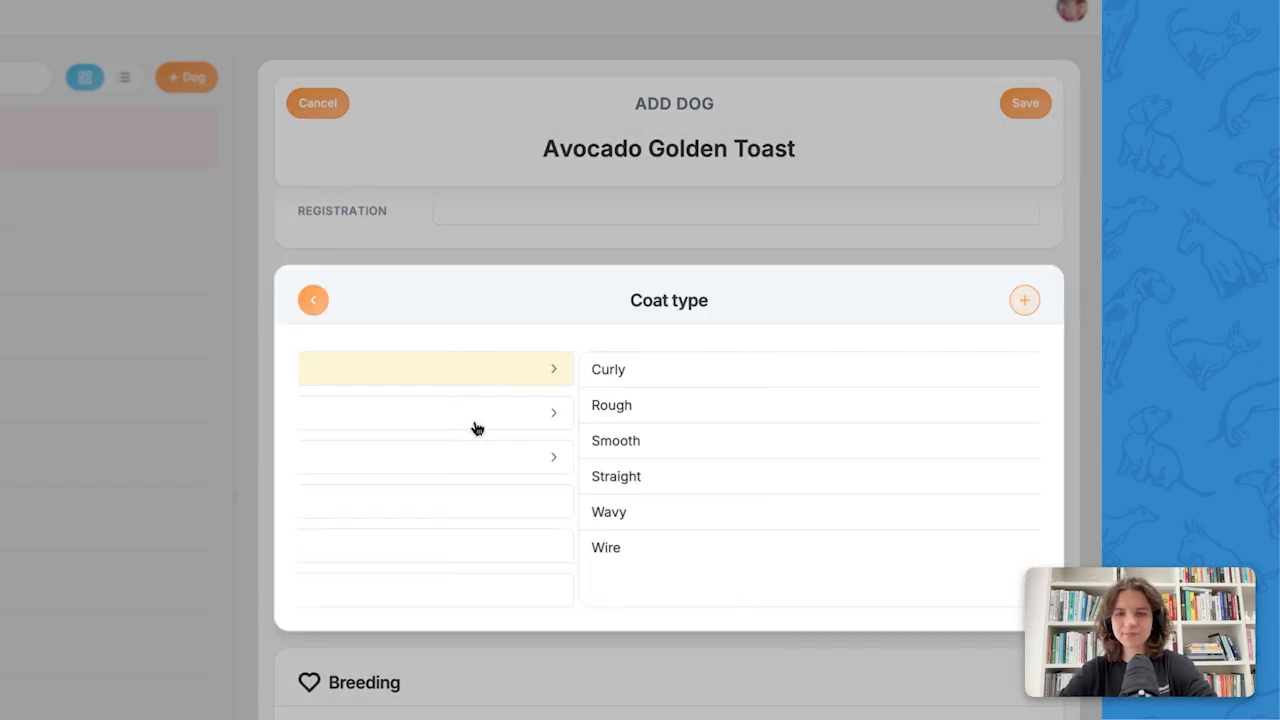
left_click(323, 410)
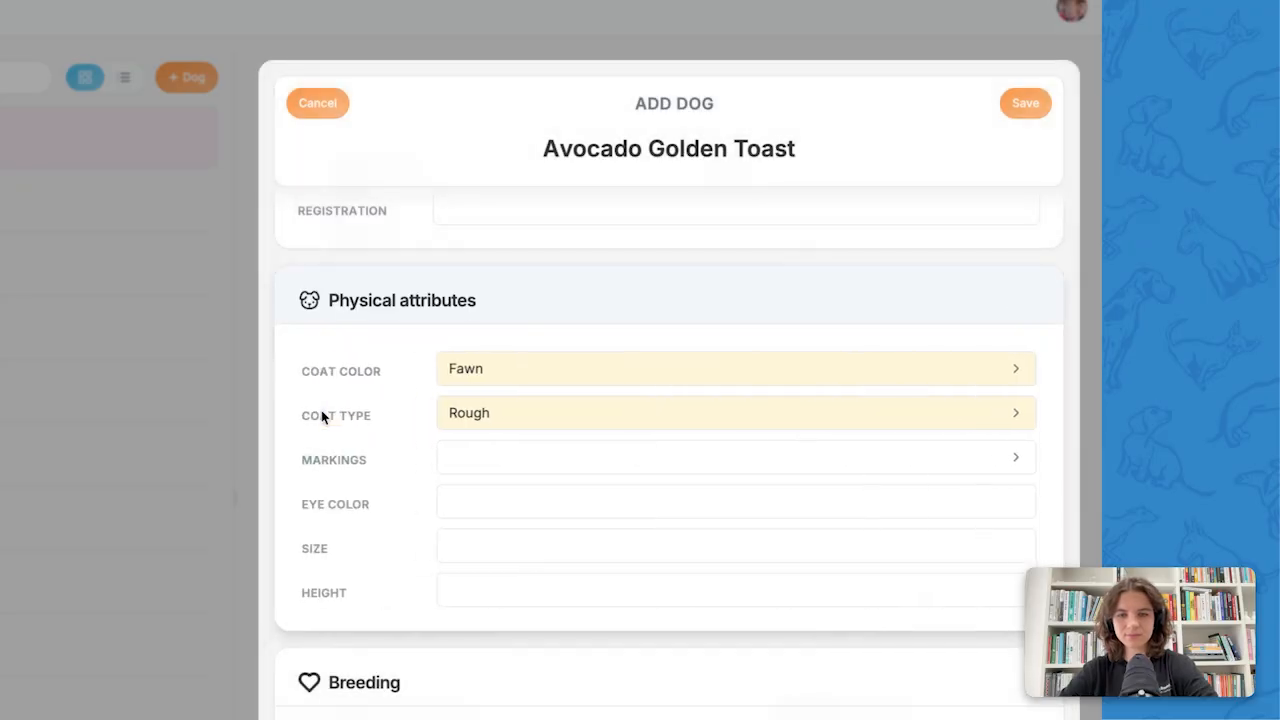
left_click(458, 463)
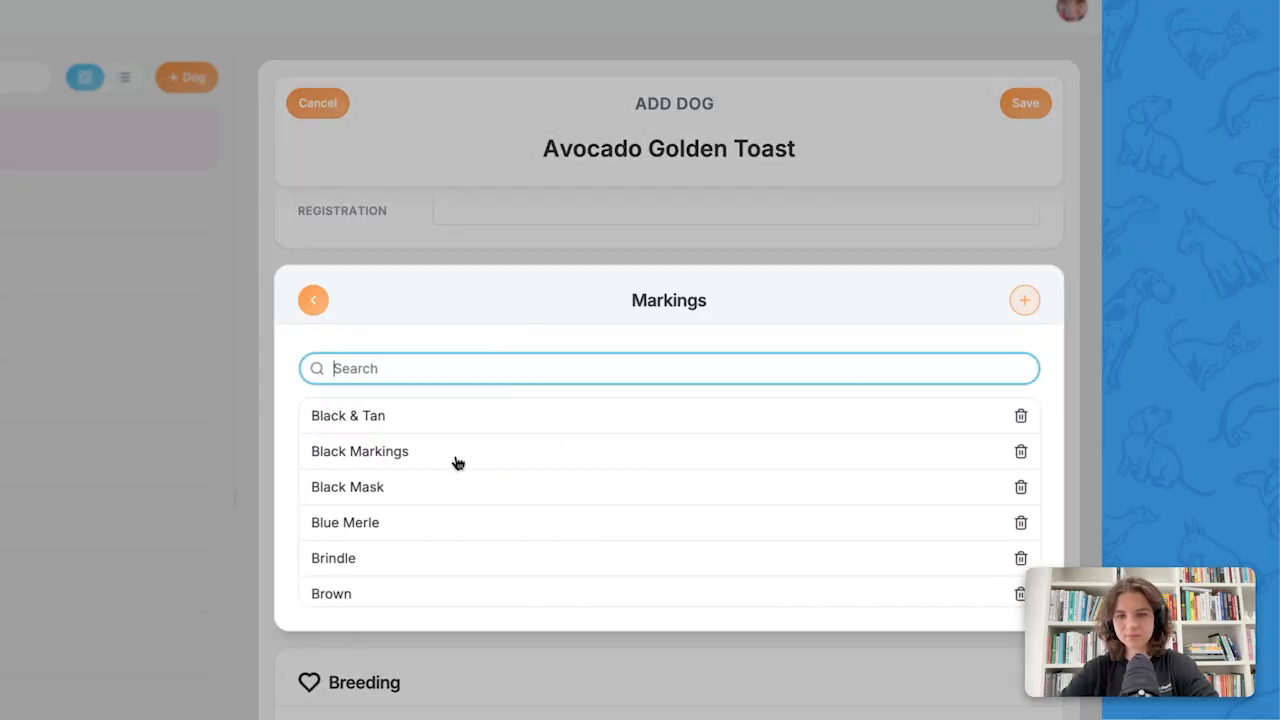
type("Non")
left_click(323, 414)
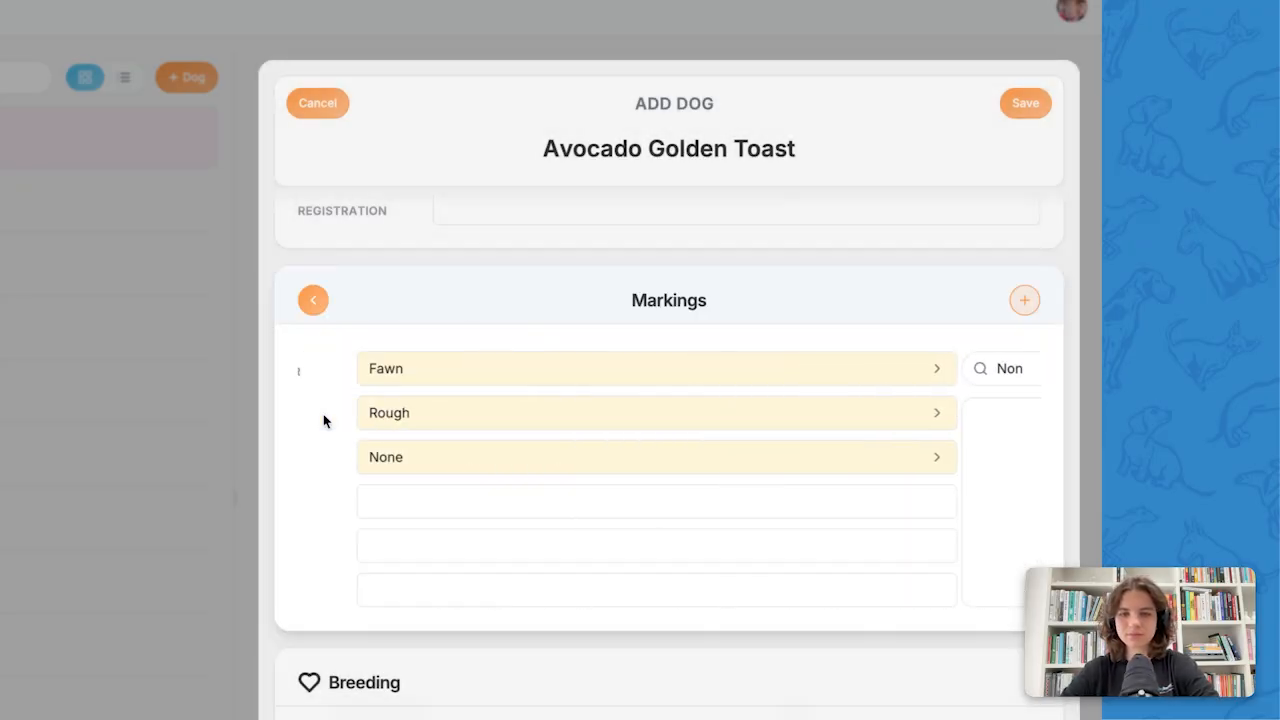
- Enter Brown as the dog's eye color
left_click(485, 502)
type("Brown")
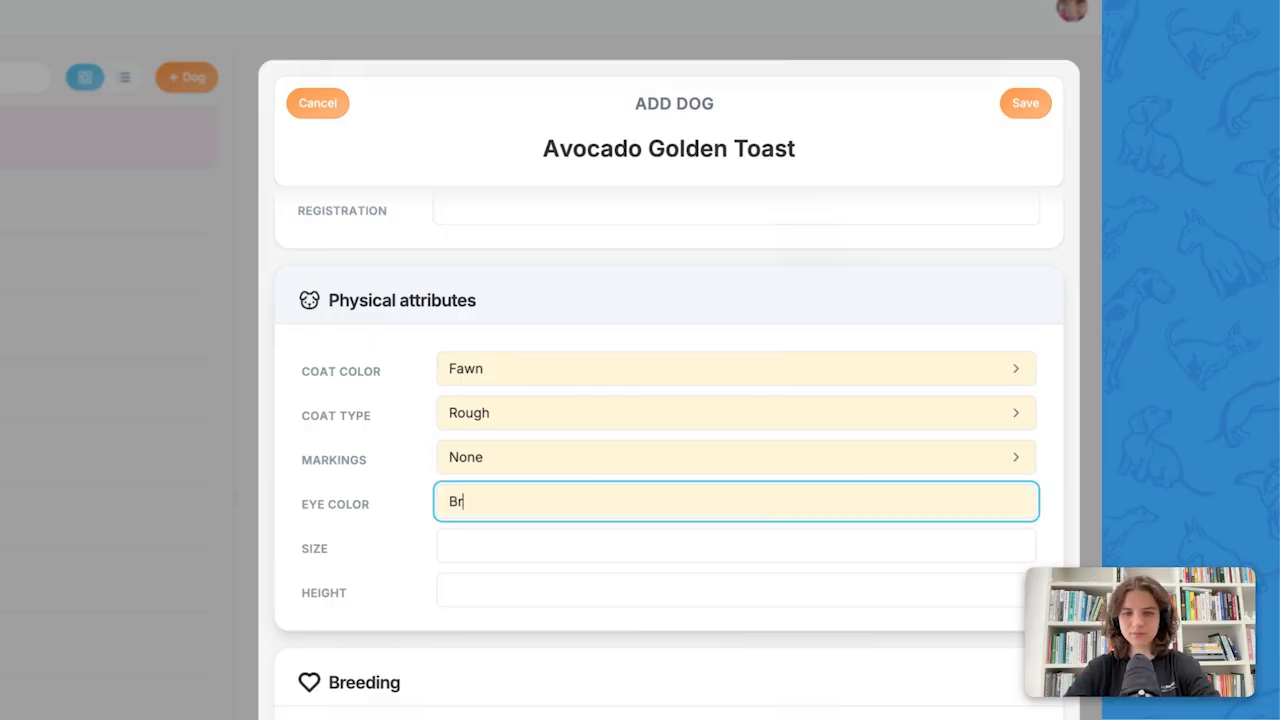
left_click(399, 547)
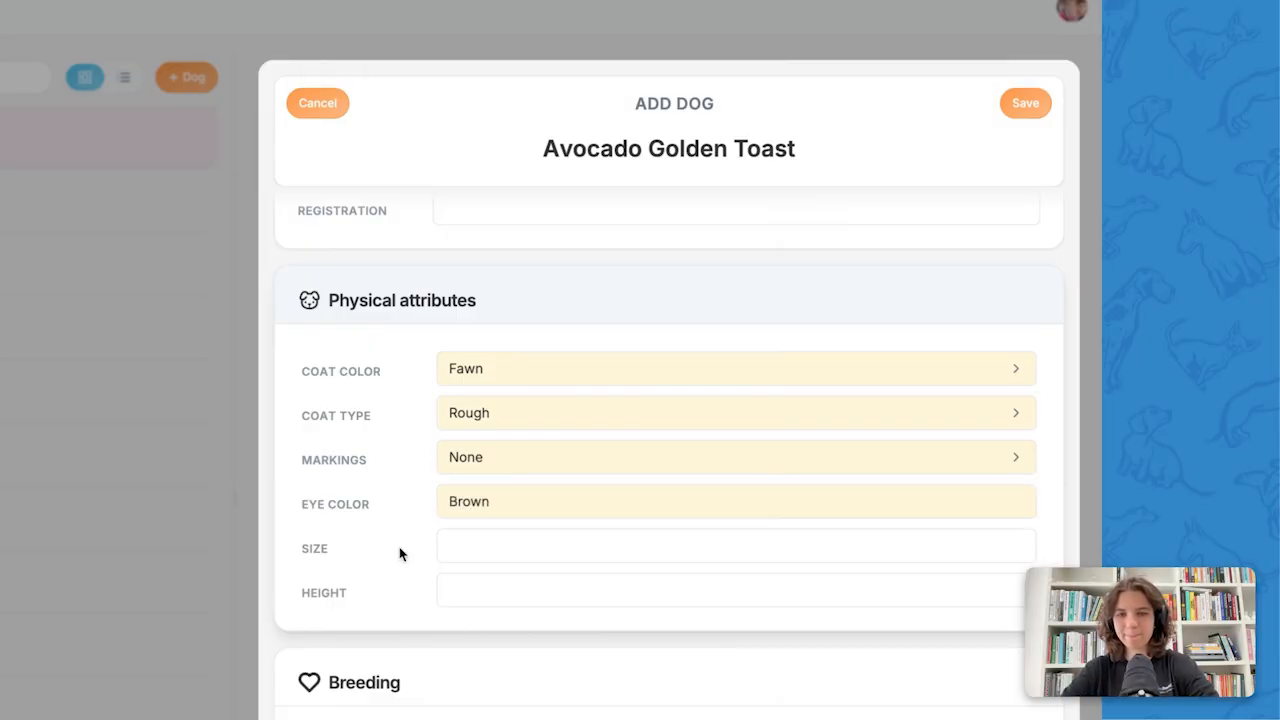
- Select Solstice Bear King as the dog's sire in the breeding details
scroll(423, 517, "down", 4)
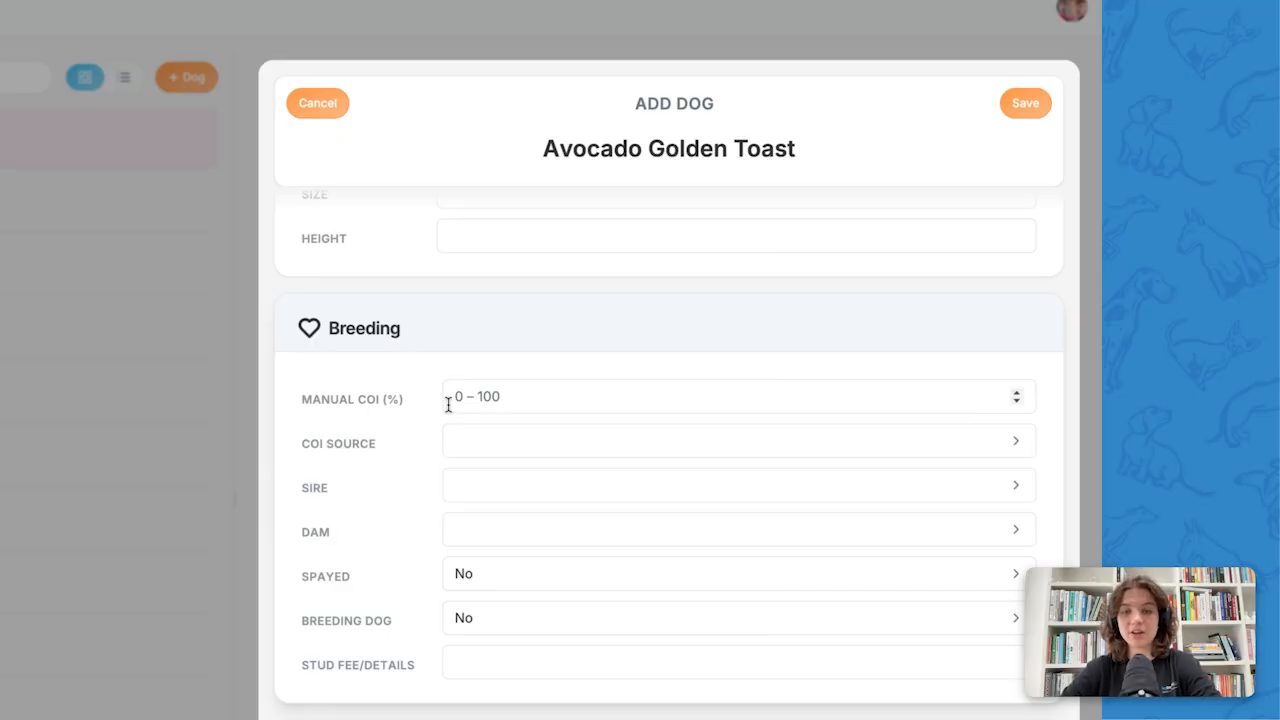
left_click(477, 446)
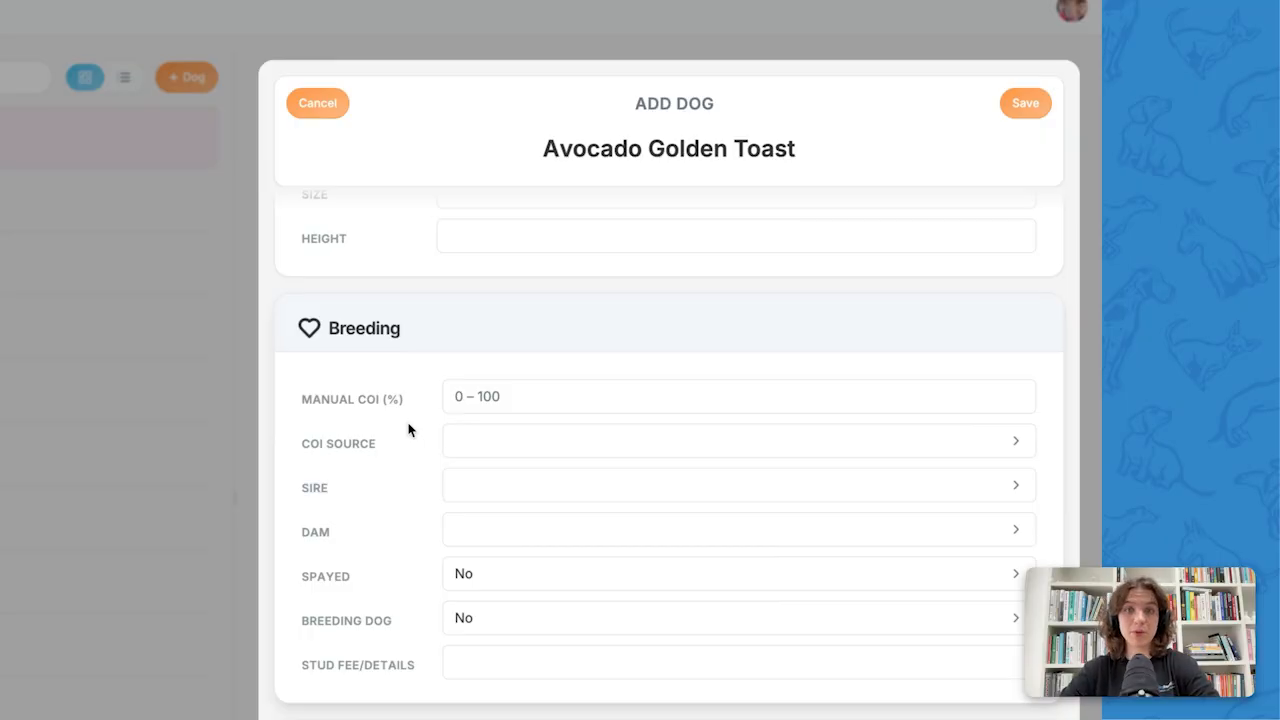
left_click(484, 494)
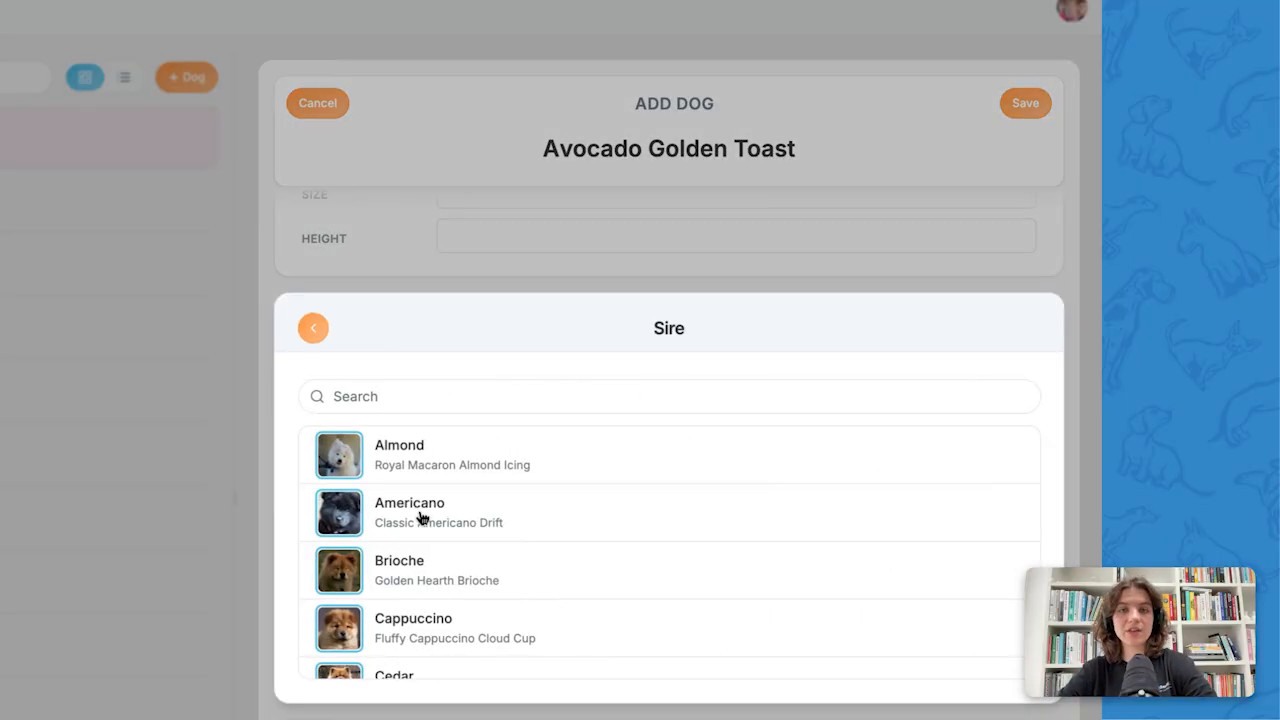
scroll(420, 517, "down", 3)
scroll(421, 517, "down", 5)
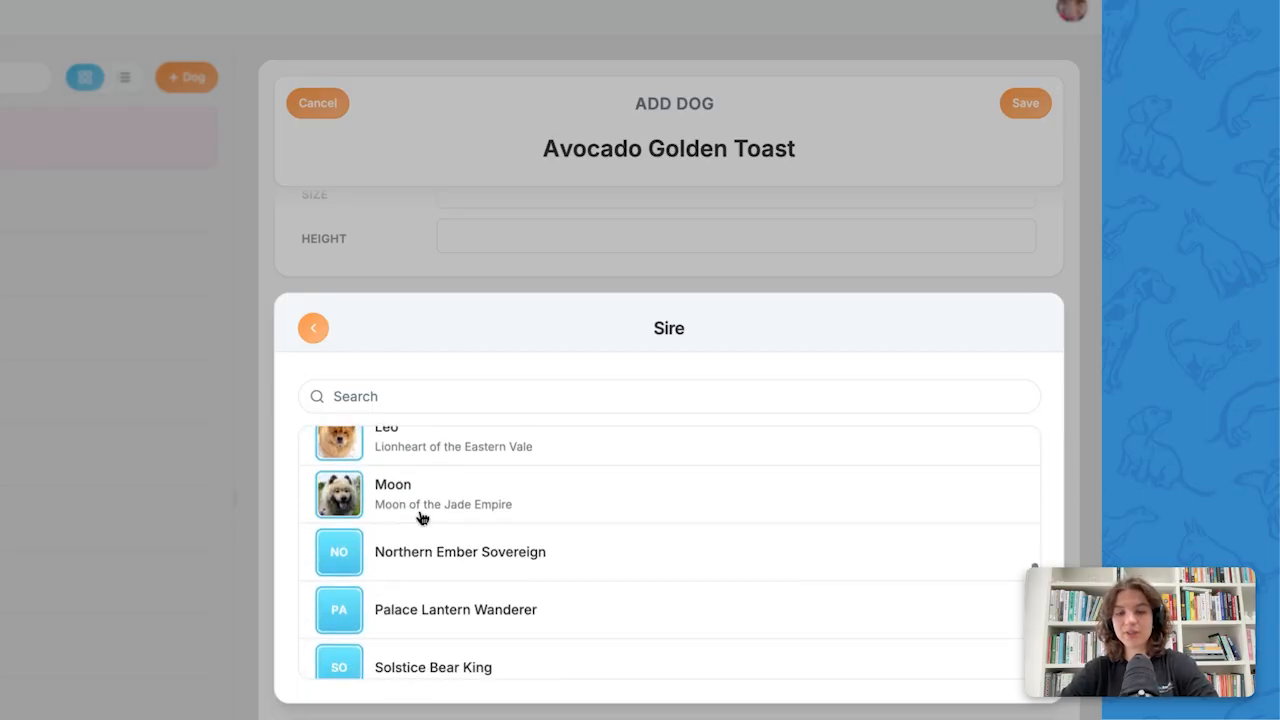
scroll(420, 505, "down", 2)
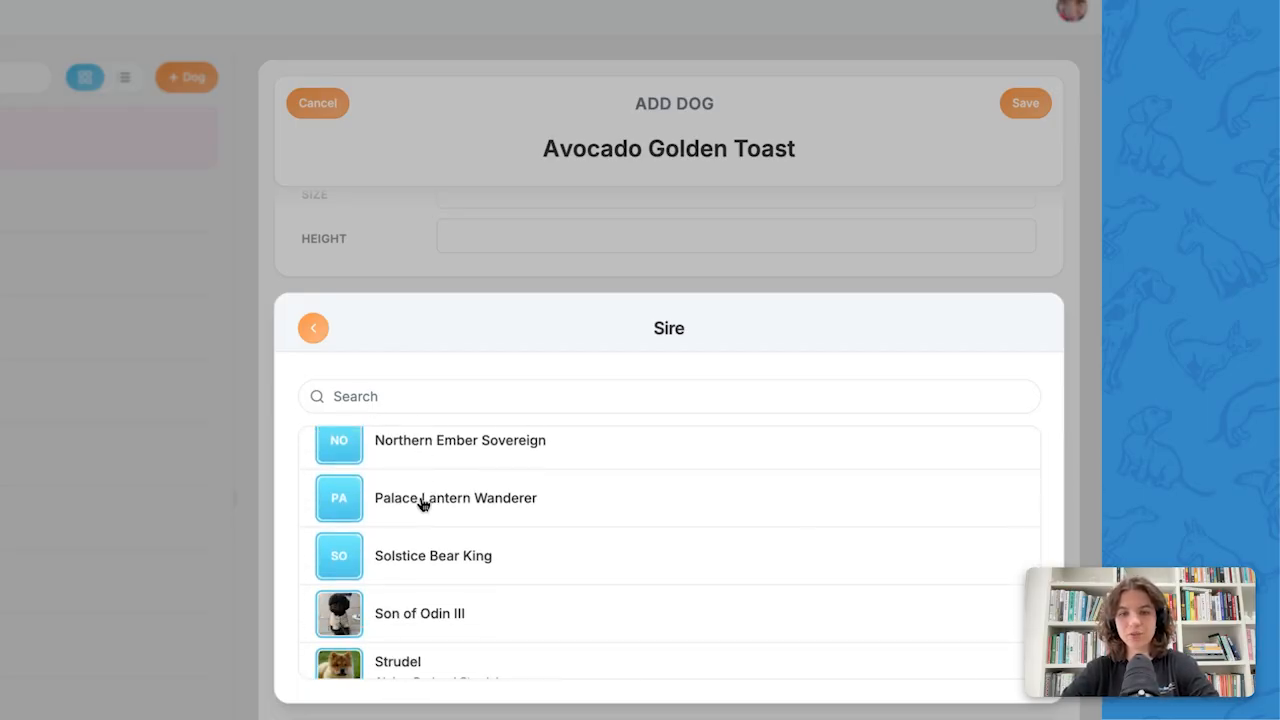
left_click(418, 568)
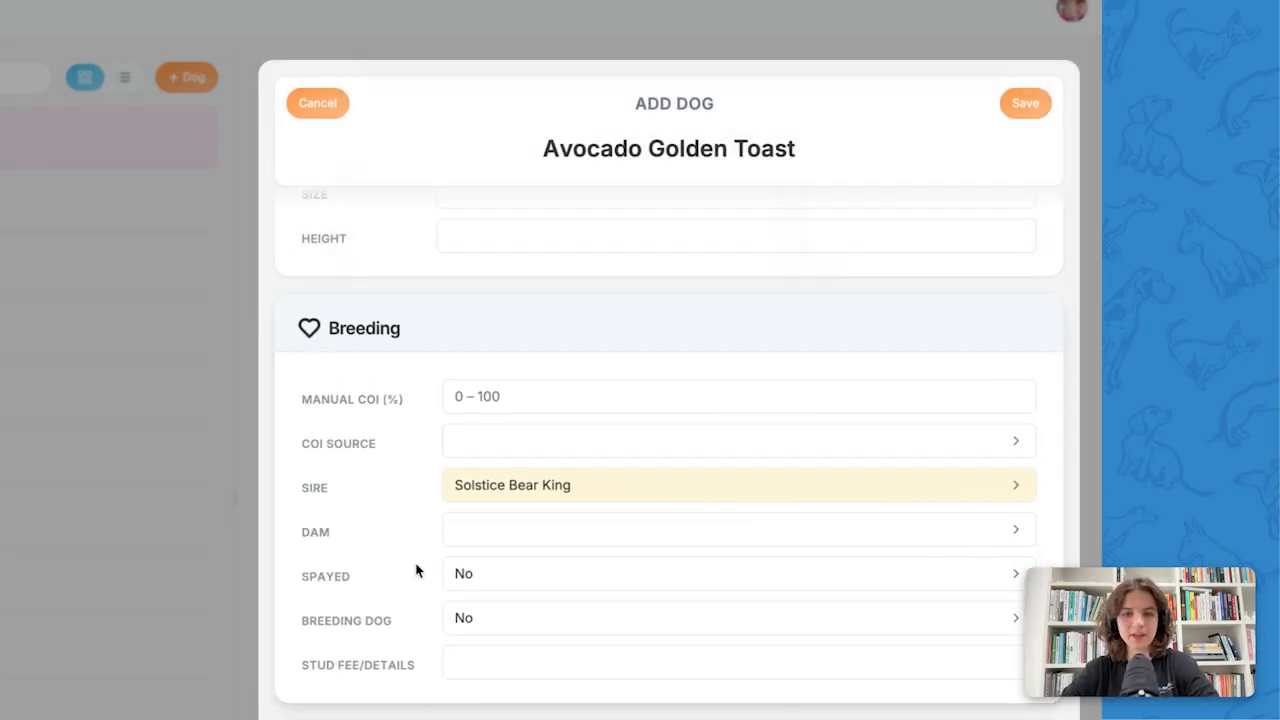
- Add a new dog named Toronto's Maple Morning as the dam and set Breeding dog to Yes
left_click(540, 533)
left_click(435, 399)
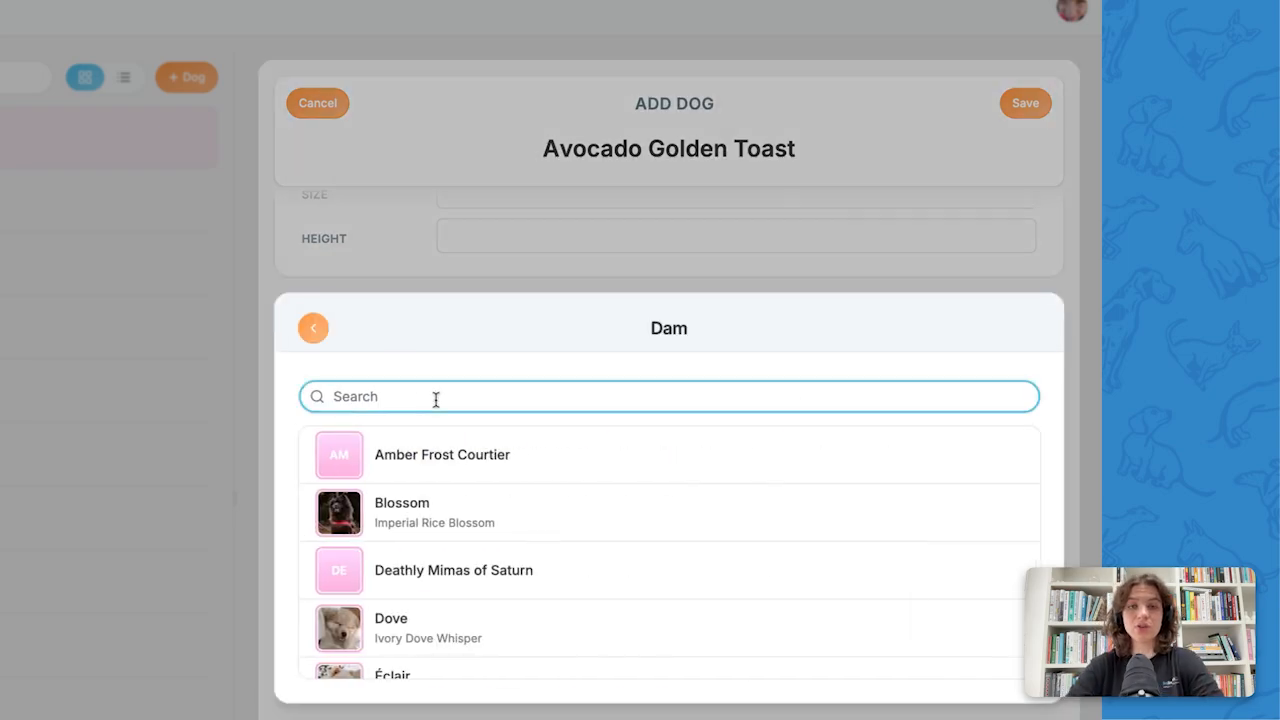
type("Toron")
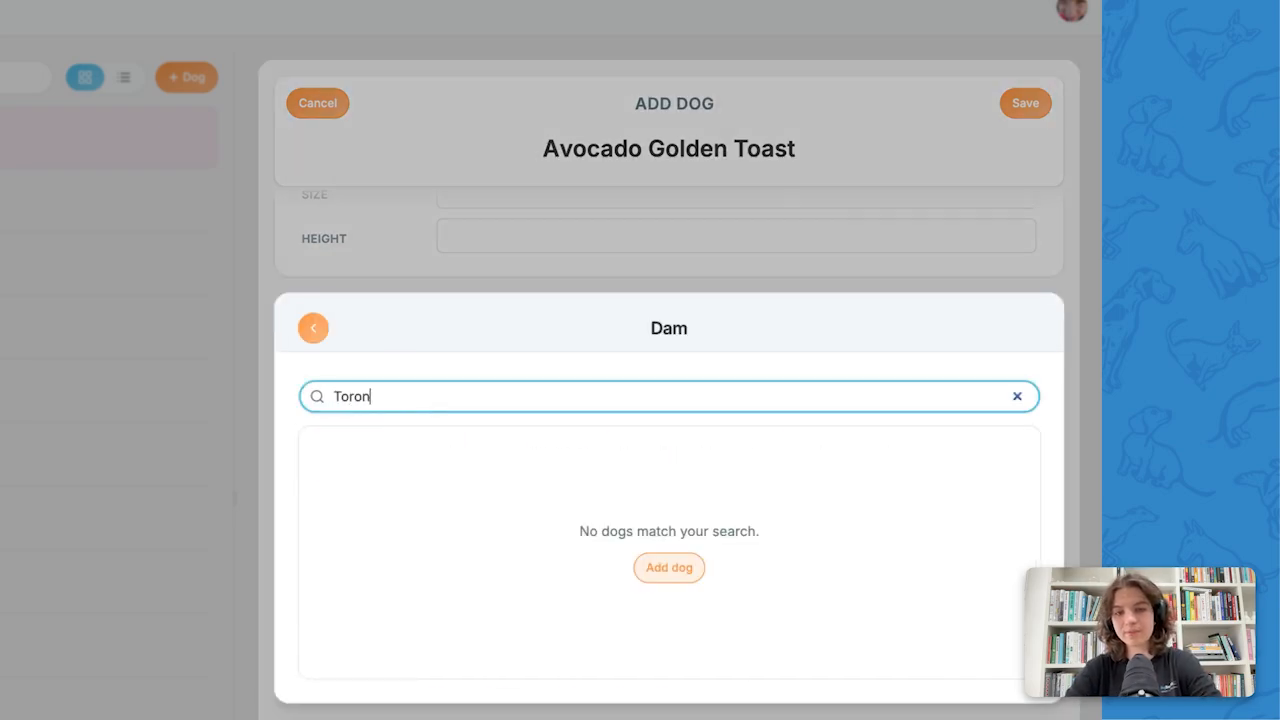
type("to's M")
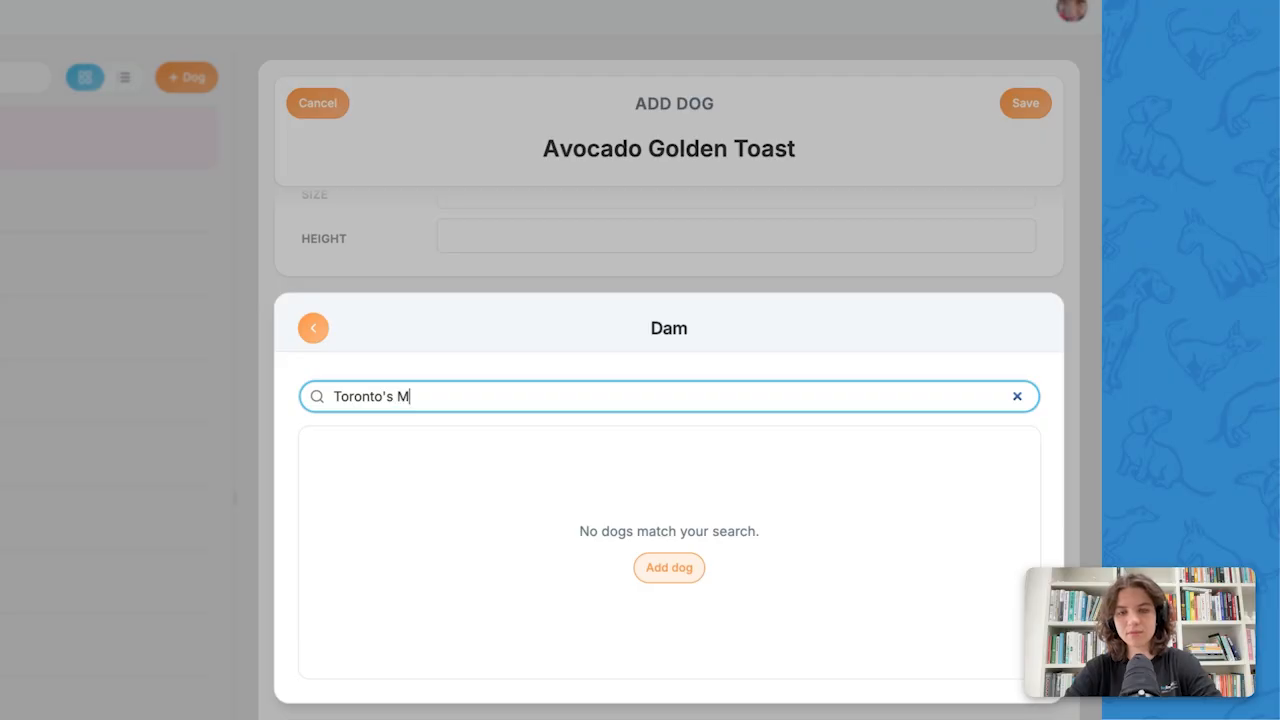
type("aple Morning")
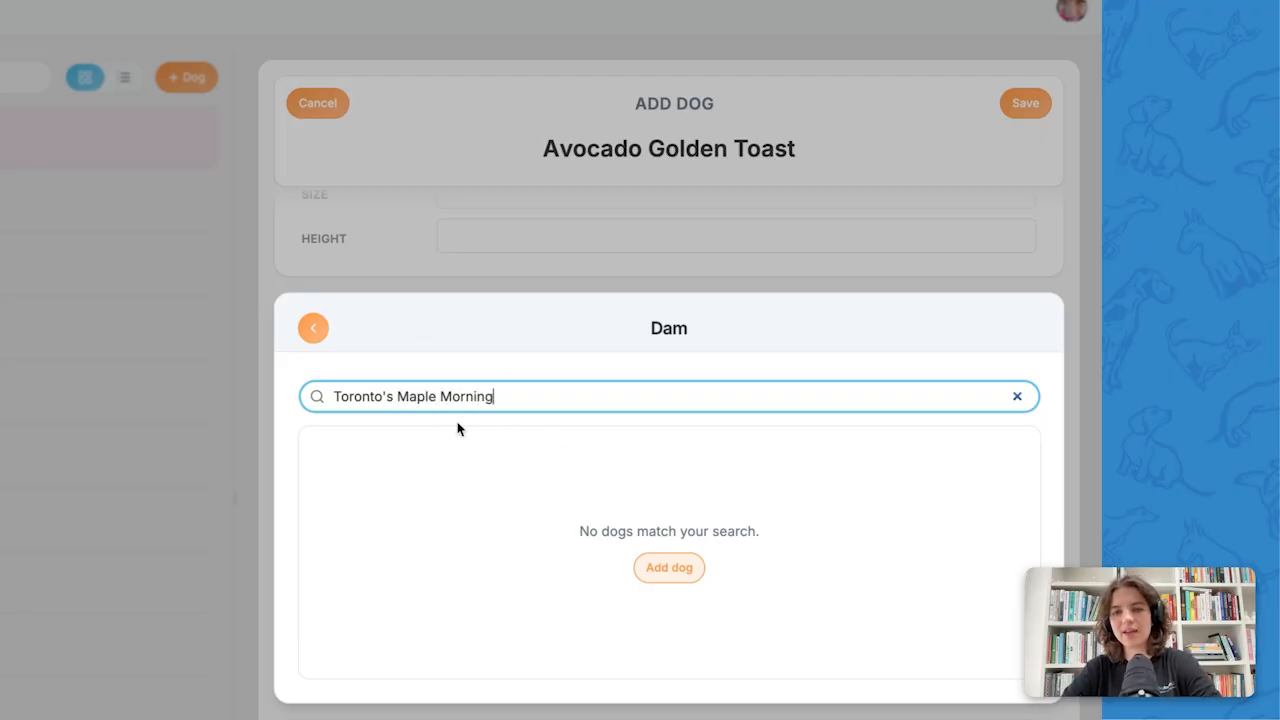
left_click(669, 568)
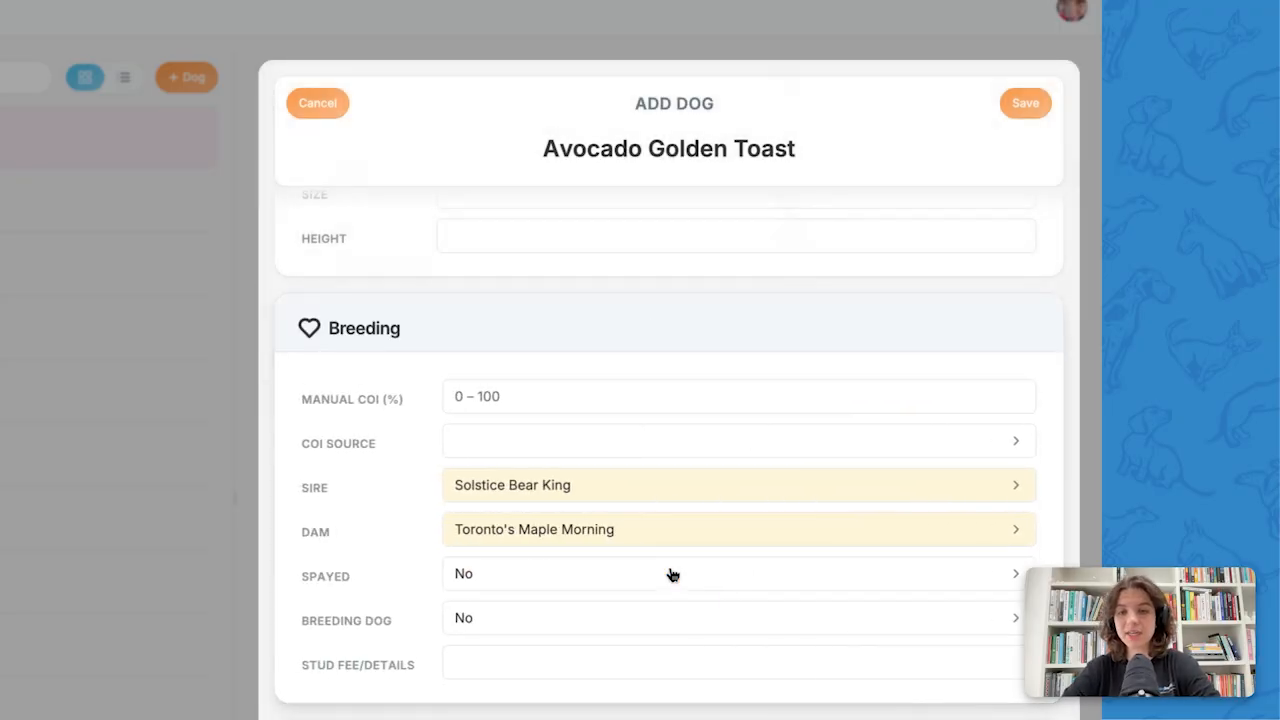
left_click(514, 628)
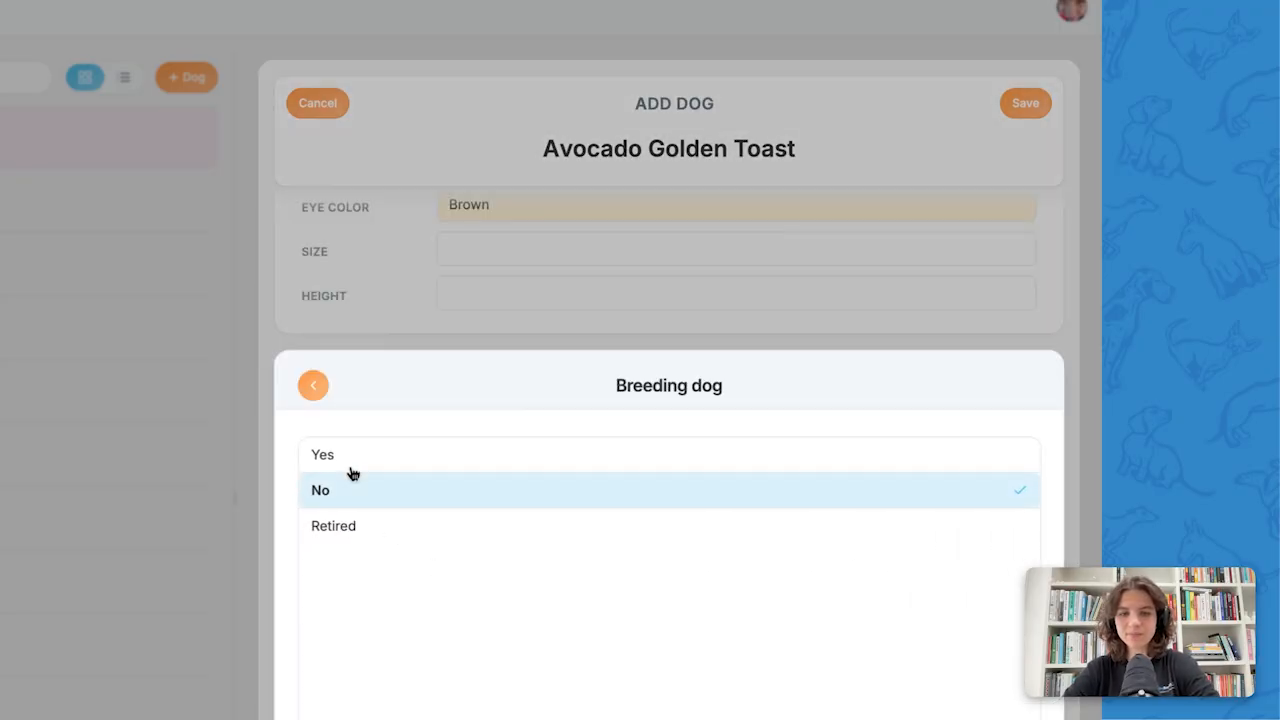
left_click(350, 456)
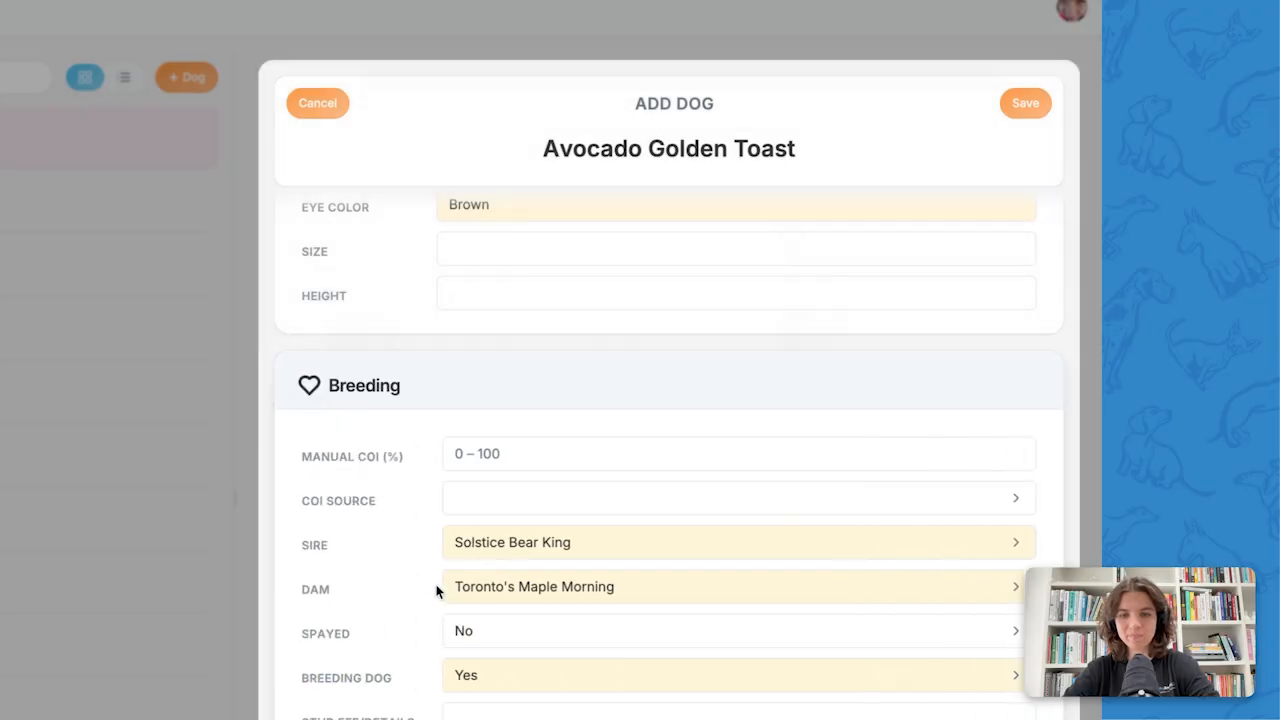
- Add De Kleine Ninja as the dog's owner in the ownership details
scroll(436, 591, "down", 6)
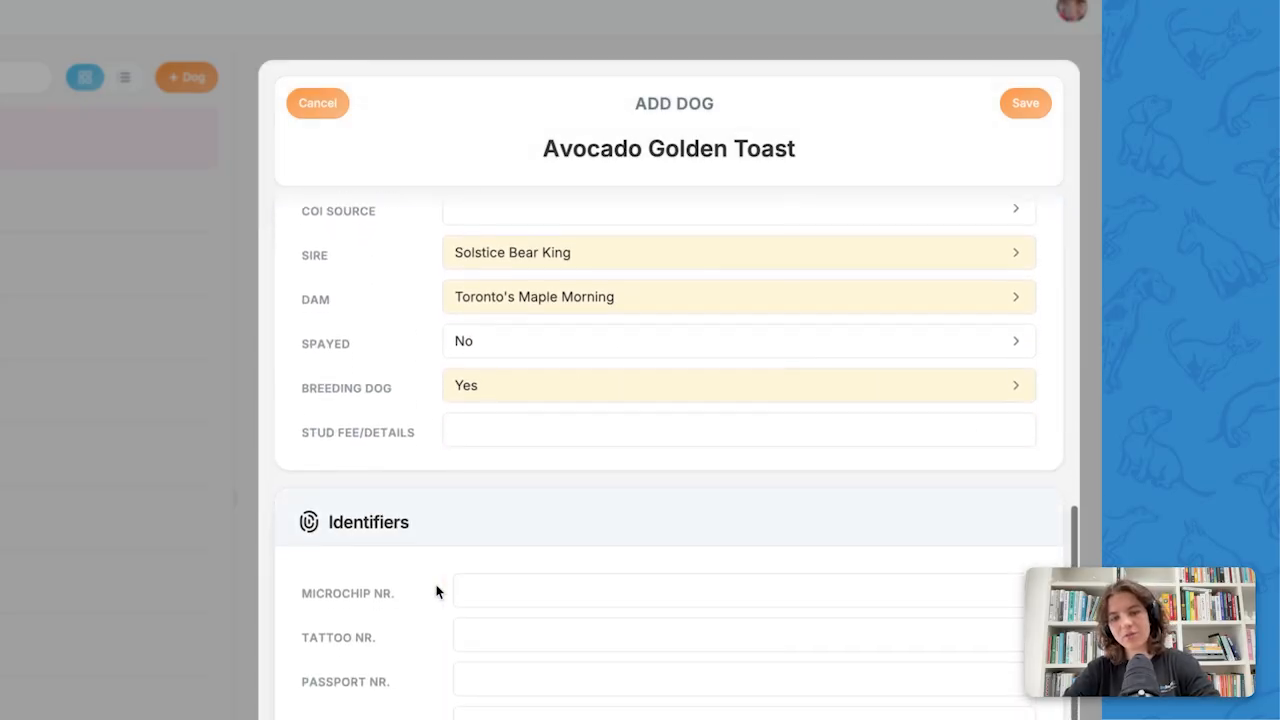
scroll(436, 591, "down", 2)
scroll(436, 591, "up", 3)
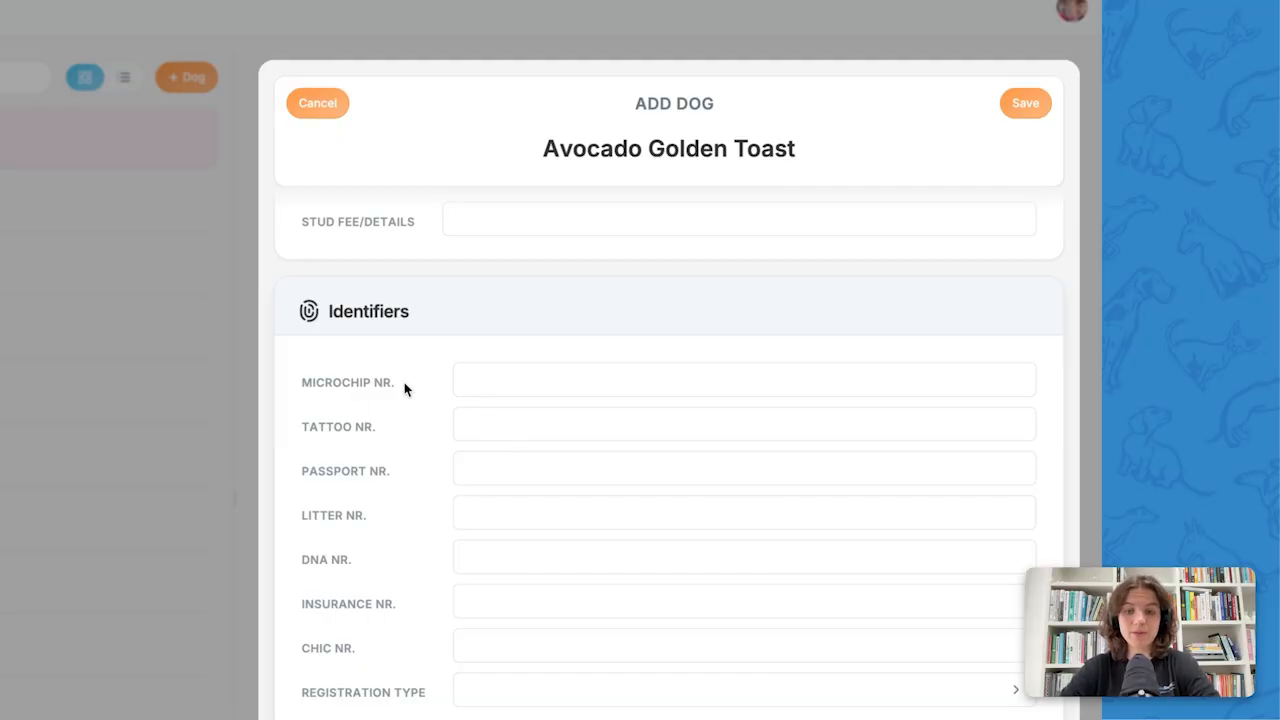
scroll(404, 388, "down", 5)
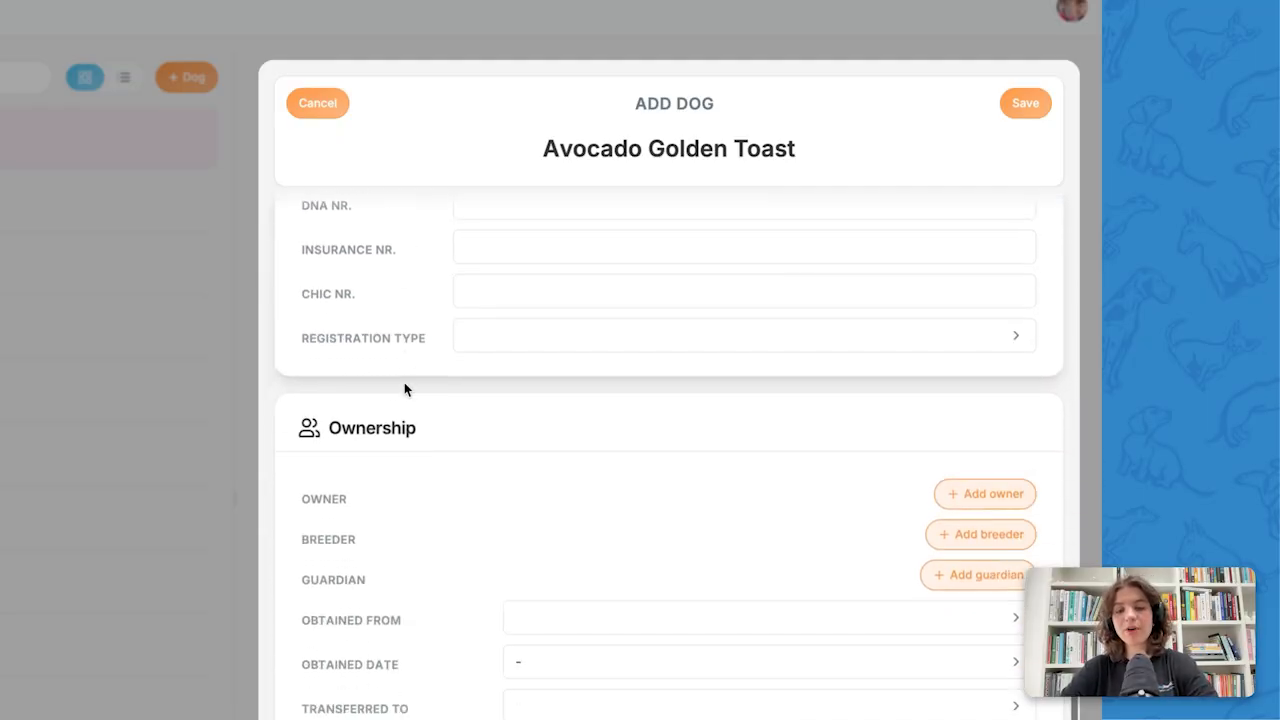
scroll(446, 474, "down", 2)
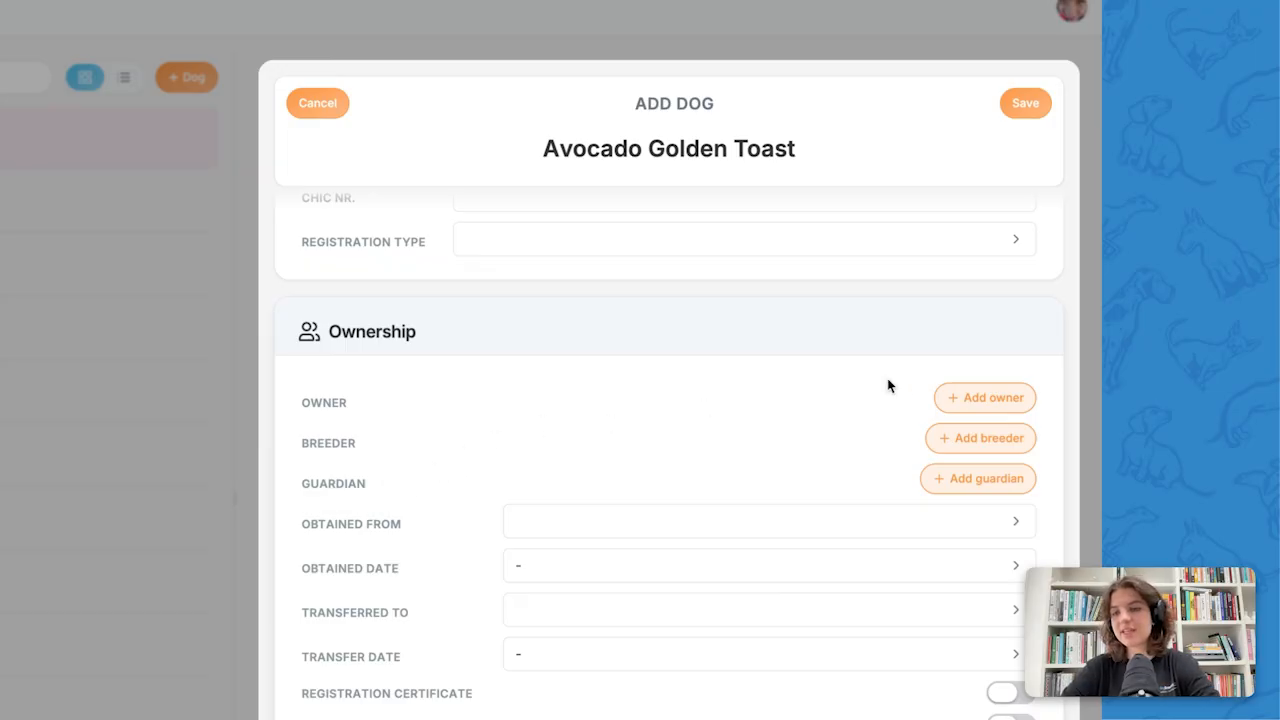
left_click(993, 401)
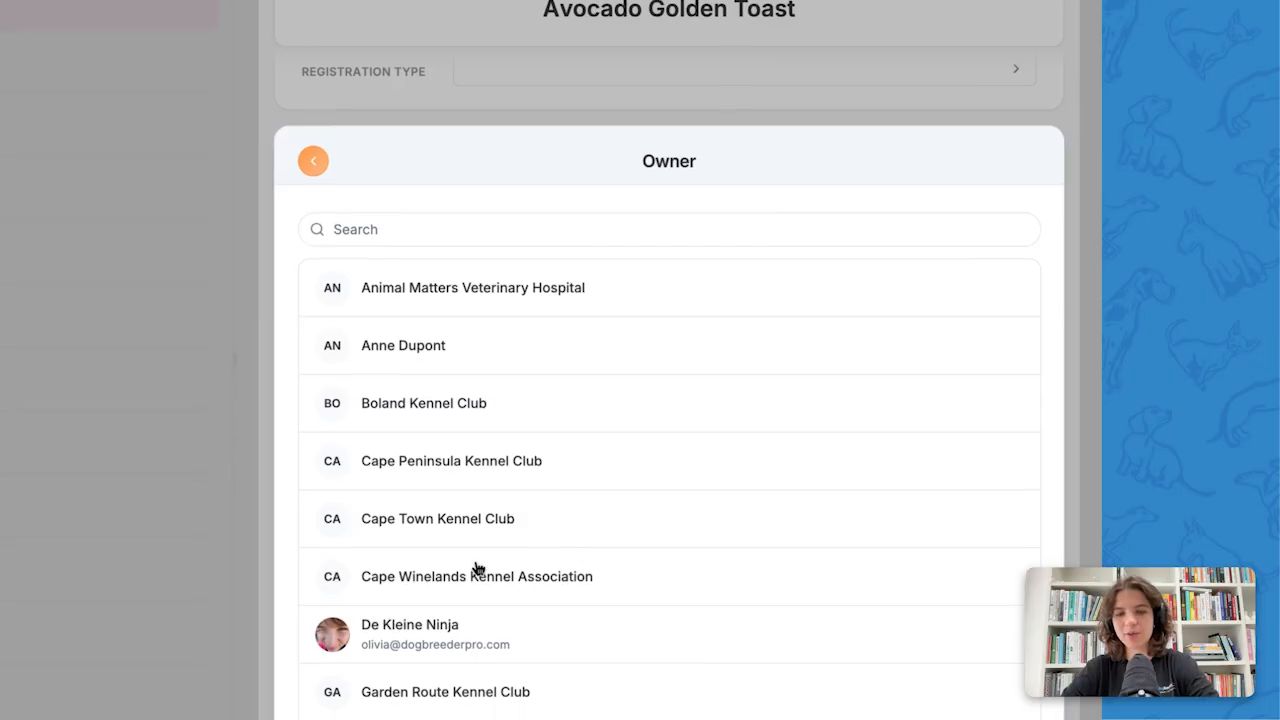
left_click(386, 631)
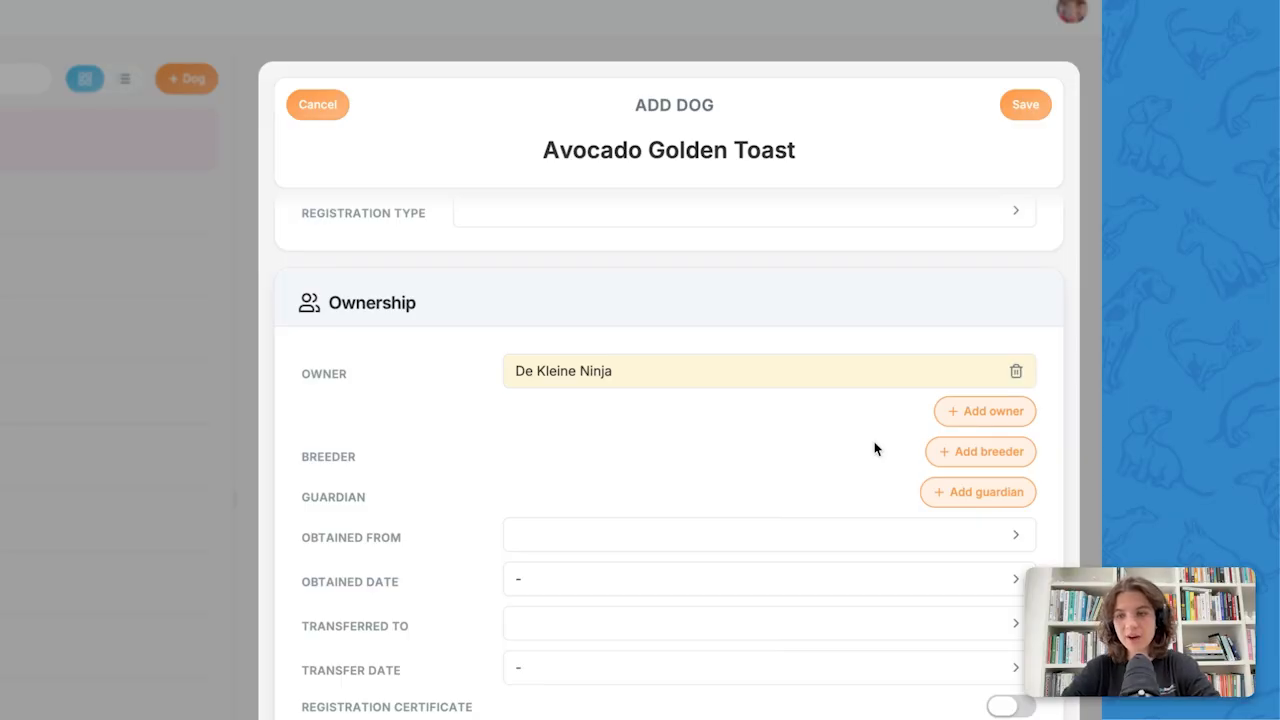
- Add a new contact as the dog's breeder, entering the person's full name, and save the new dog record
left_click(979, 452)
left_click(423, 332)
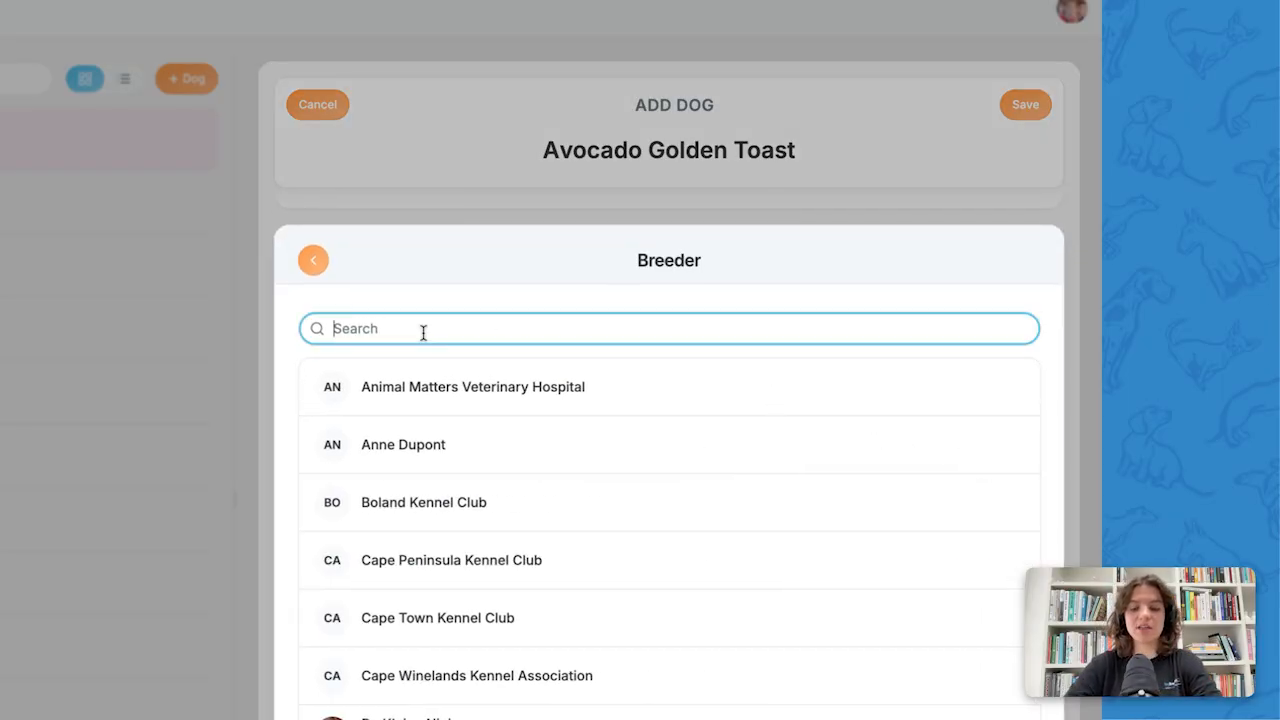
type("John Appleseed")
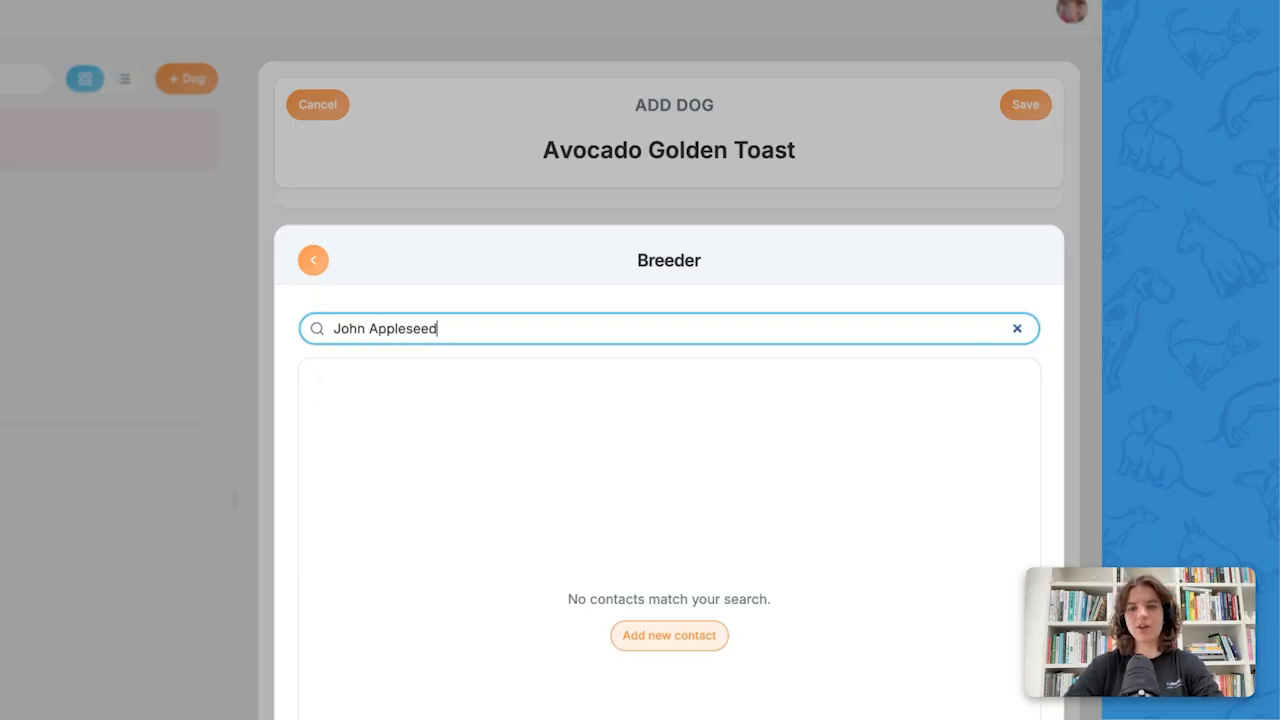
left_click(666, 640)
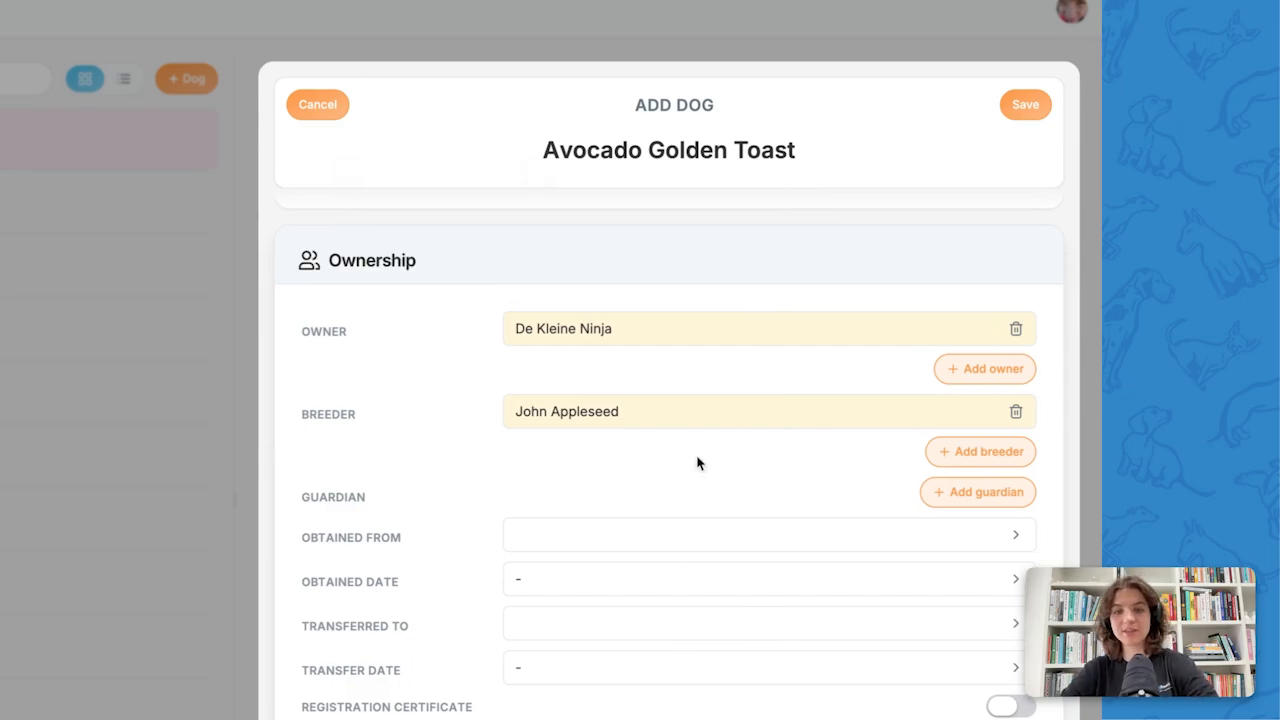
scroll(697, 462, "down", 1)
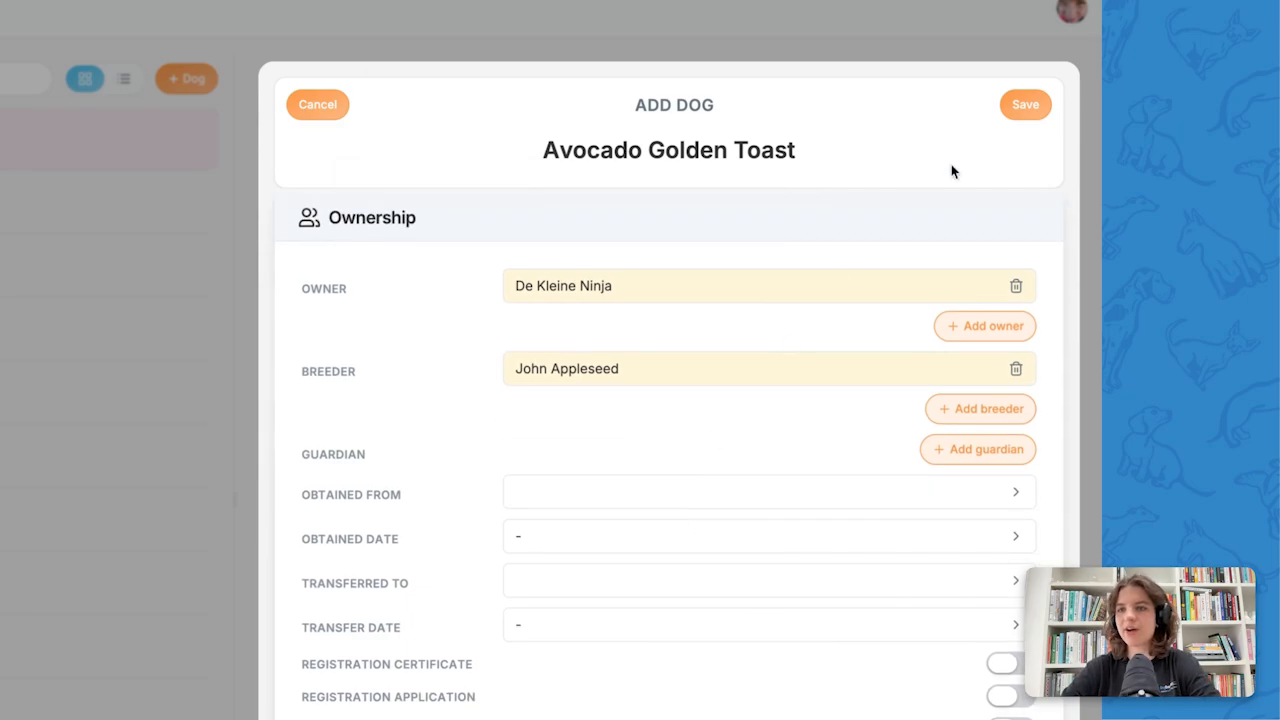
left_click(1027, 112)
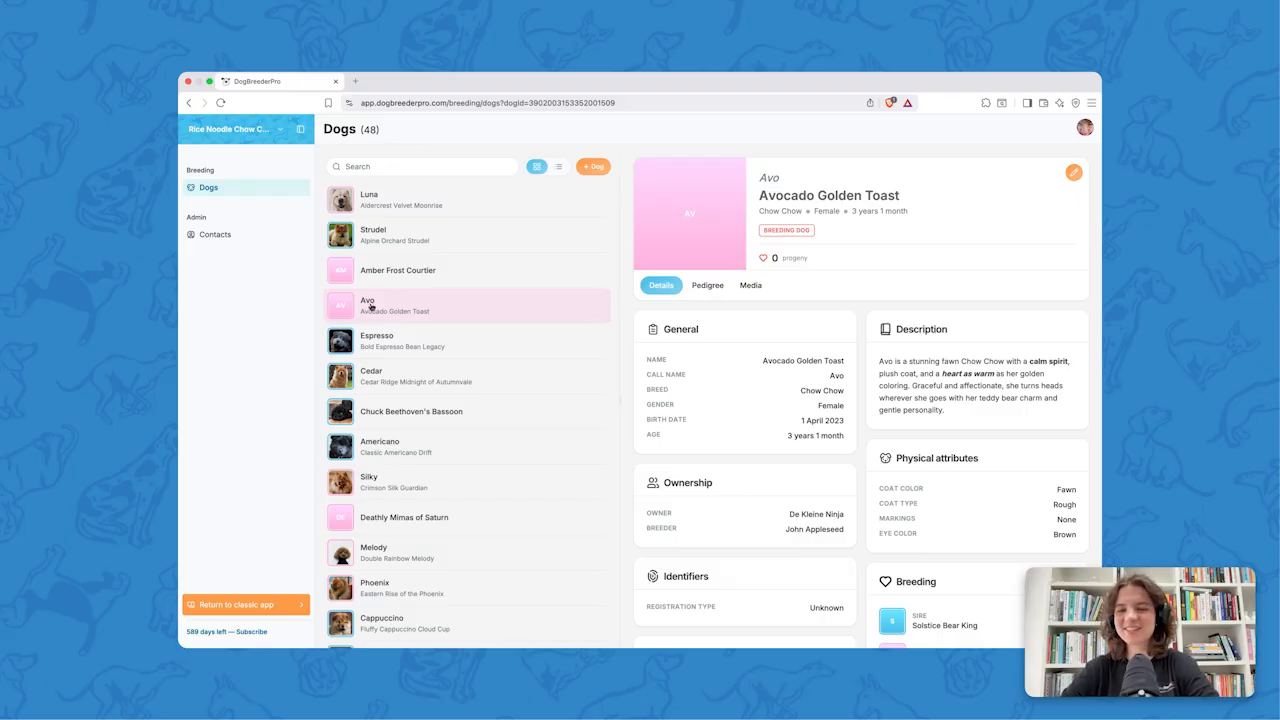
mouse_move(683, 260)
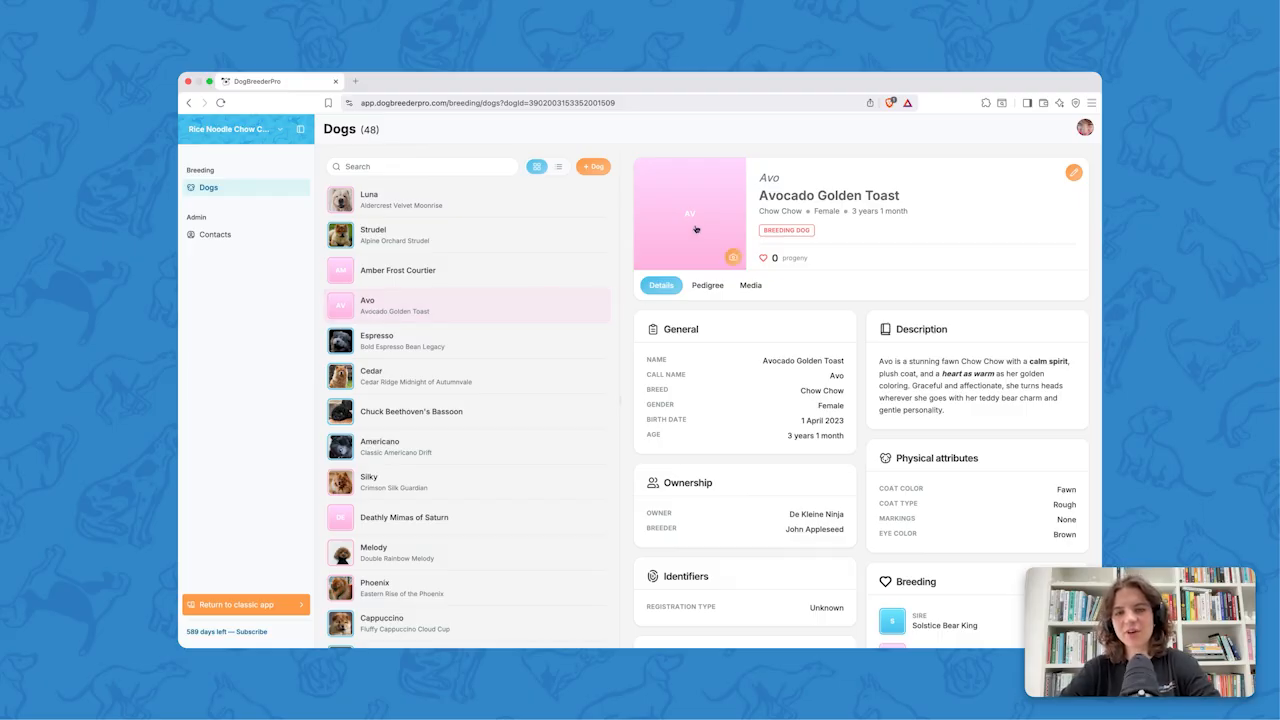
left_click(733, 259)
scroll(763, 402, "down", 10)
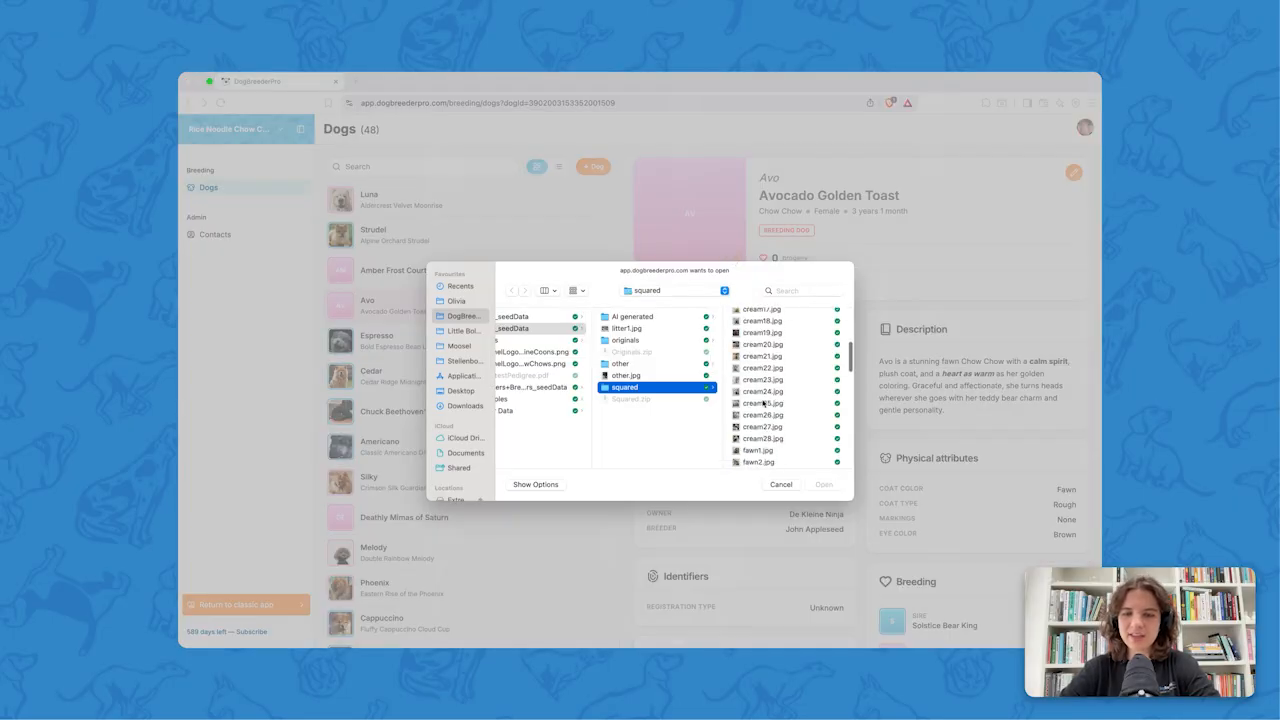
scroll(763, 402, "down", 2)
left_click(768, 416)
left_click(831, 489)
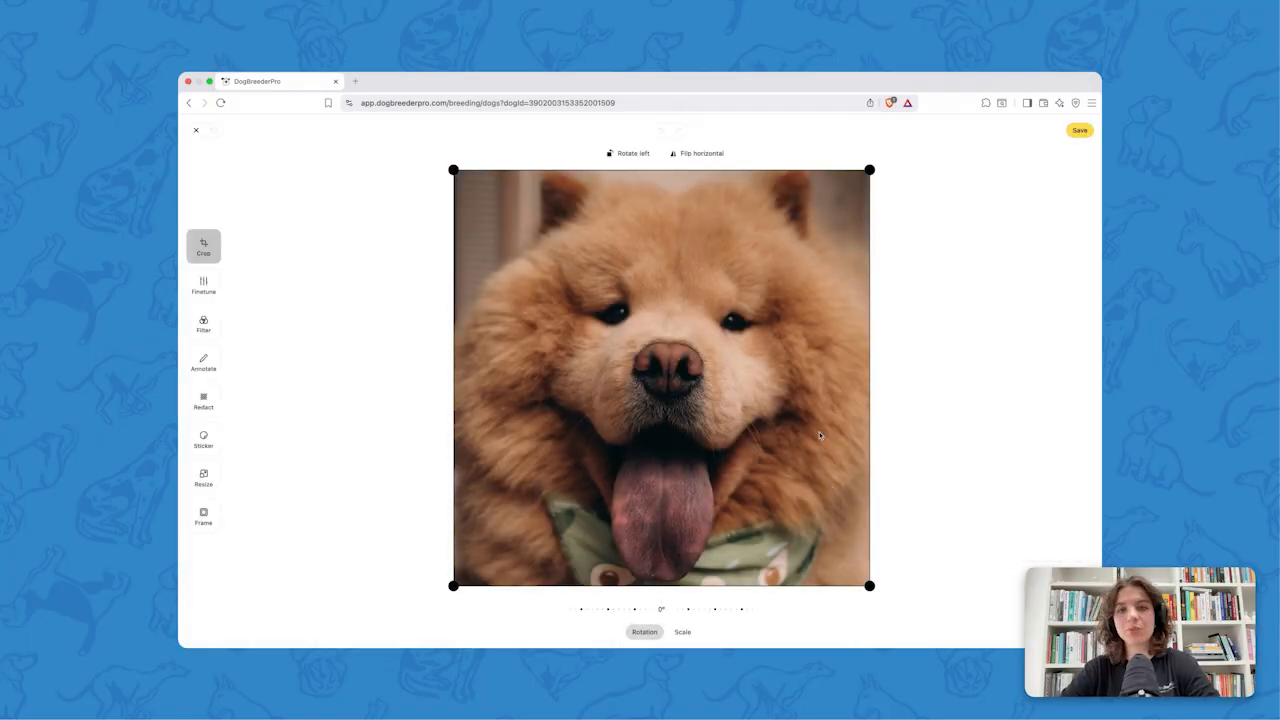
mouse_move(869, 171)
left_mouse_down()
mouse_move(851, 186)
mouse_move(874, 173)
left_mouse_up()
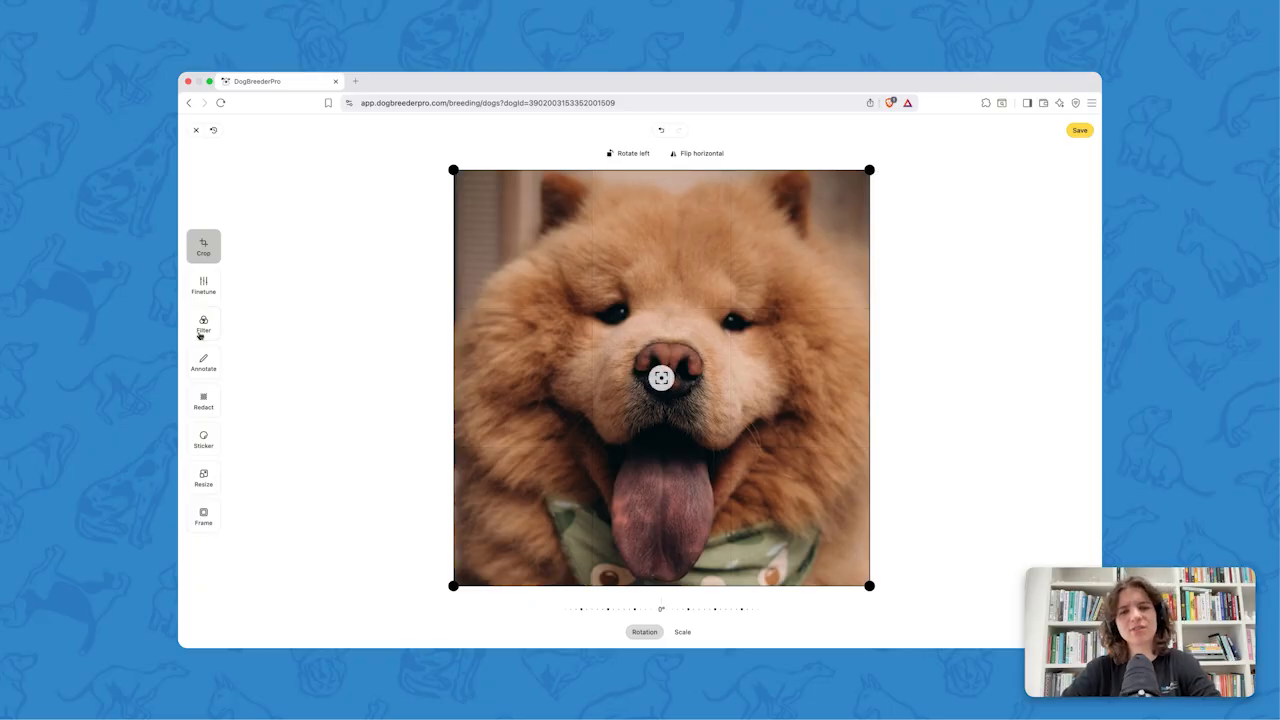
left_click(1079, 131)
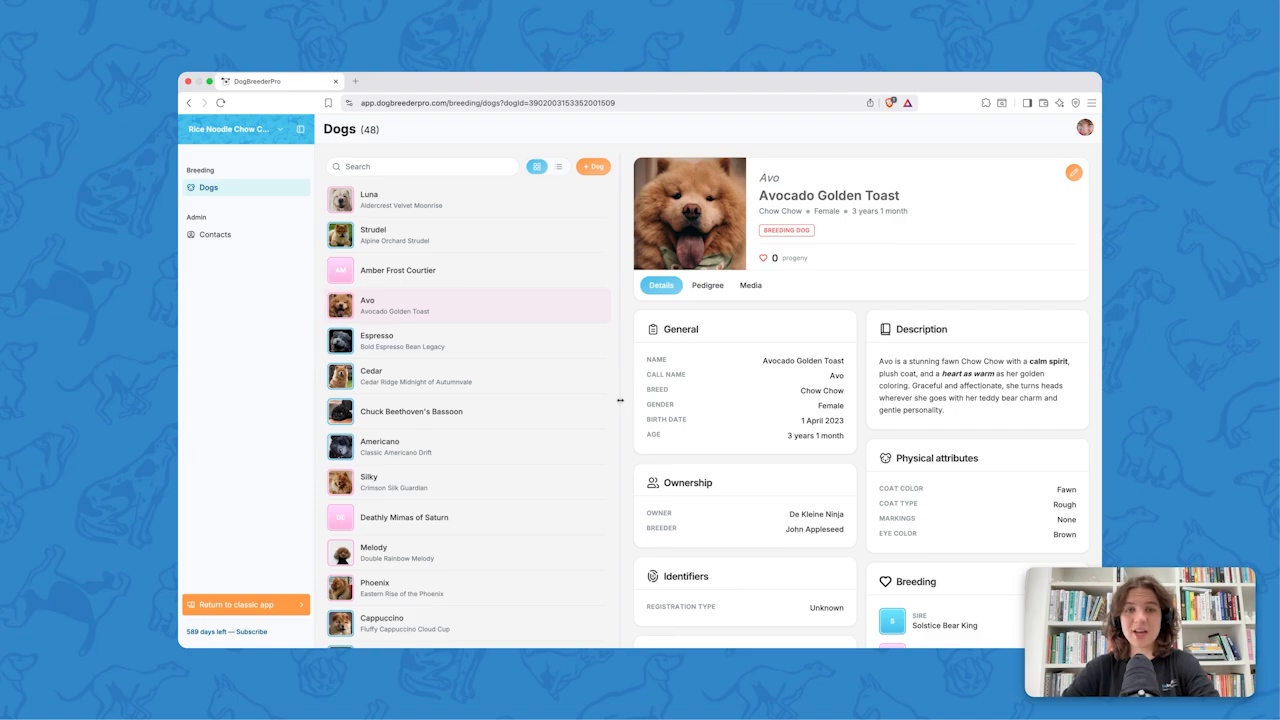
- Widen the dog's details pane slightly and append "(Edit)" to the end of the description, saving the change
mouse_move(620, 400)
left_mouse_down()
mouse_move(783, 400)
mouse_move(615, 388)
left_mouse_up()
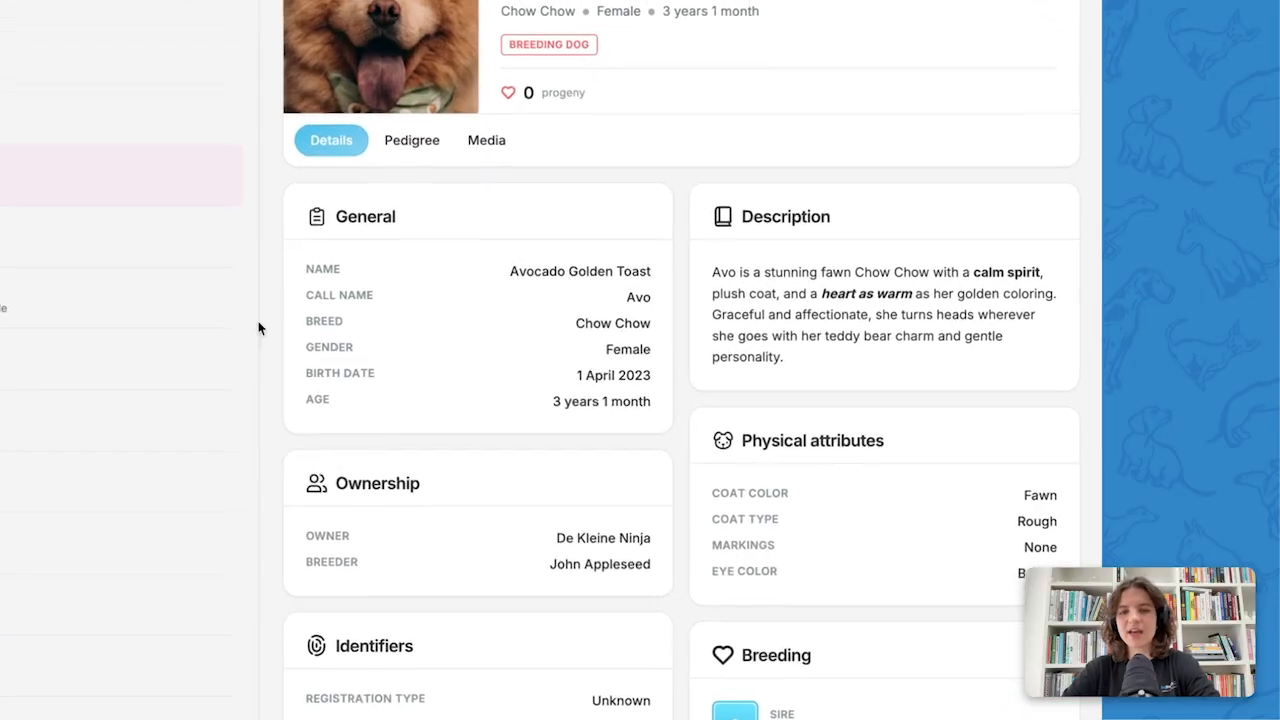
mouse_move(717, 341)
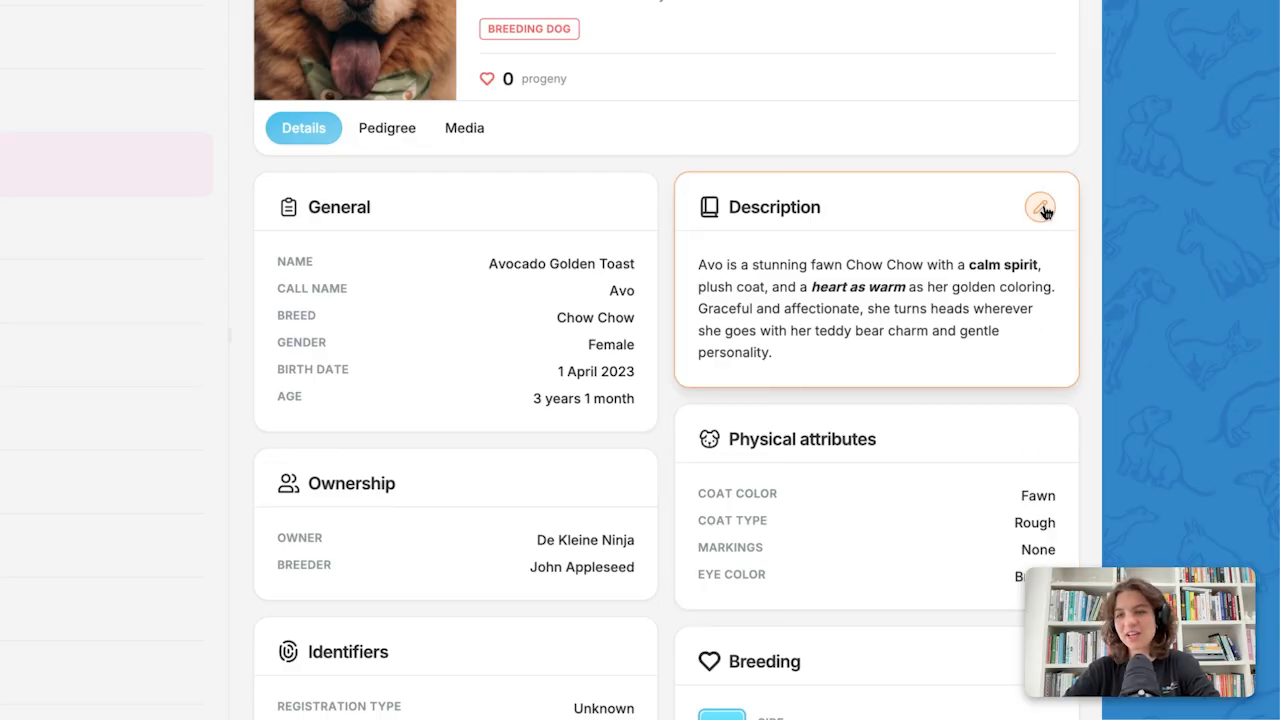
left_click(1041, 207)
type("(Edit)")
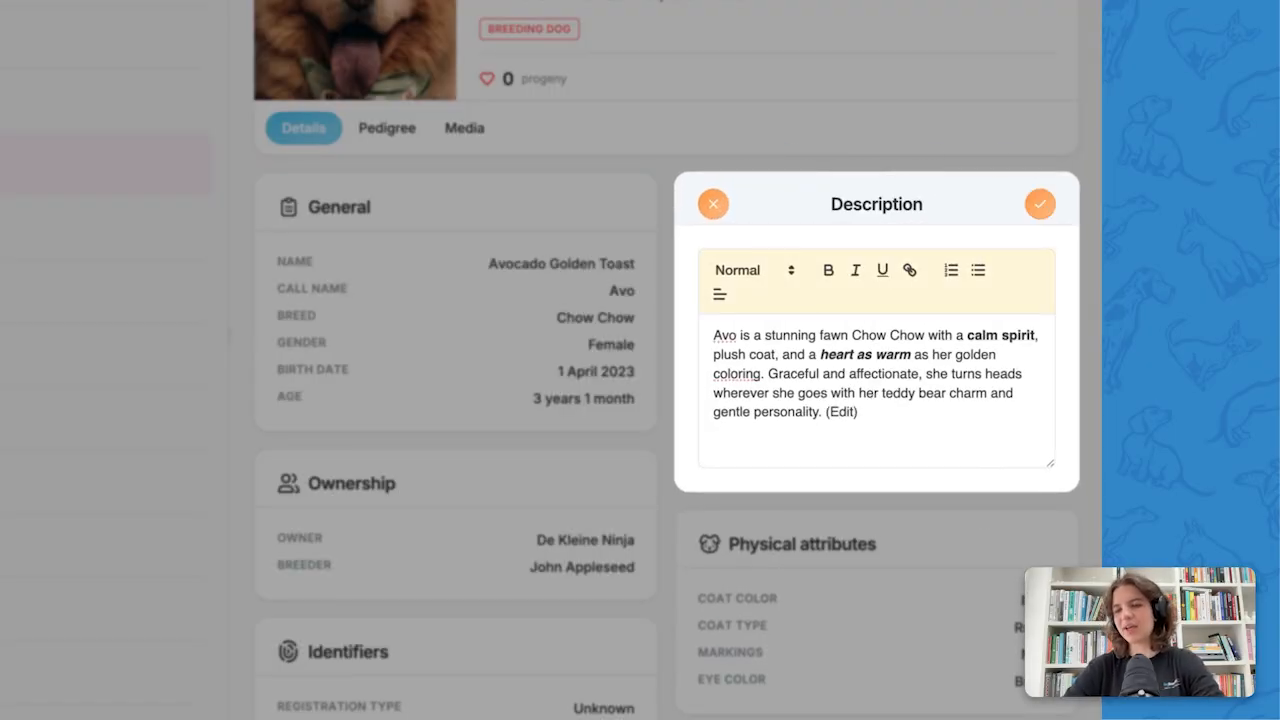
left_click(1040, 204)
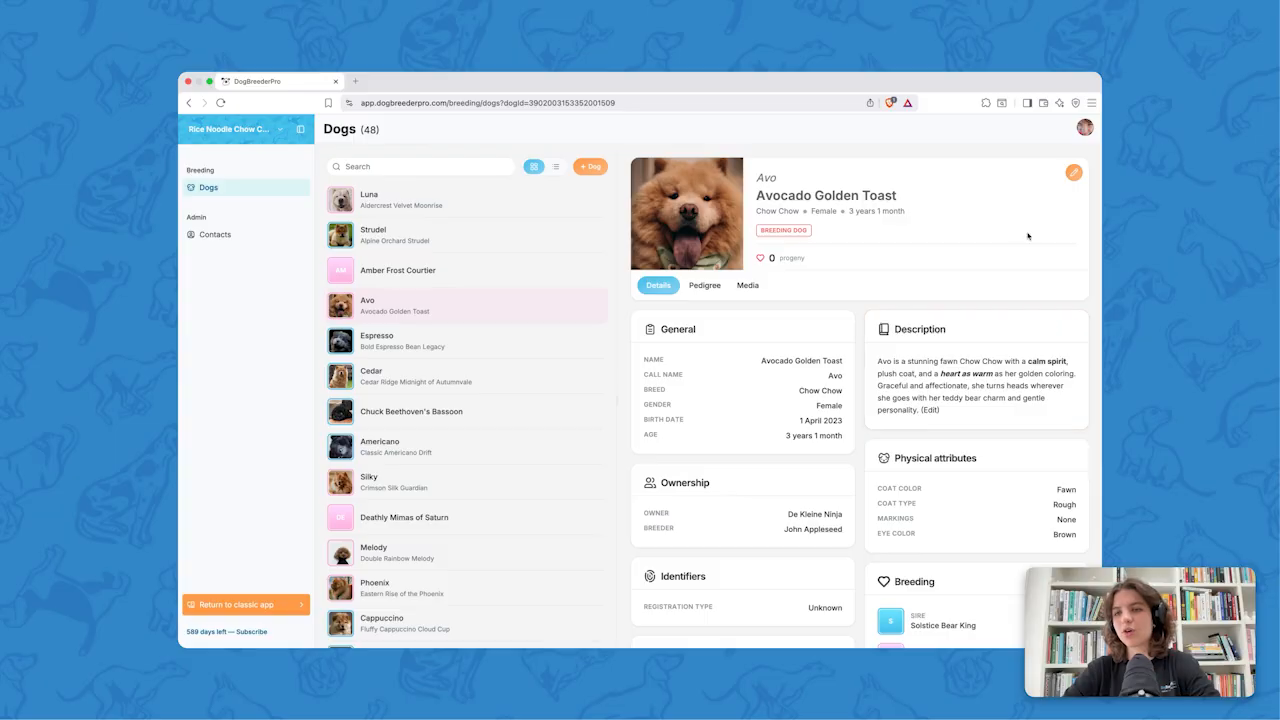
- Look through the full edit form of Avocado Golden Toast and close it without saving
left_click(1074, 175)
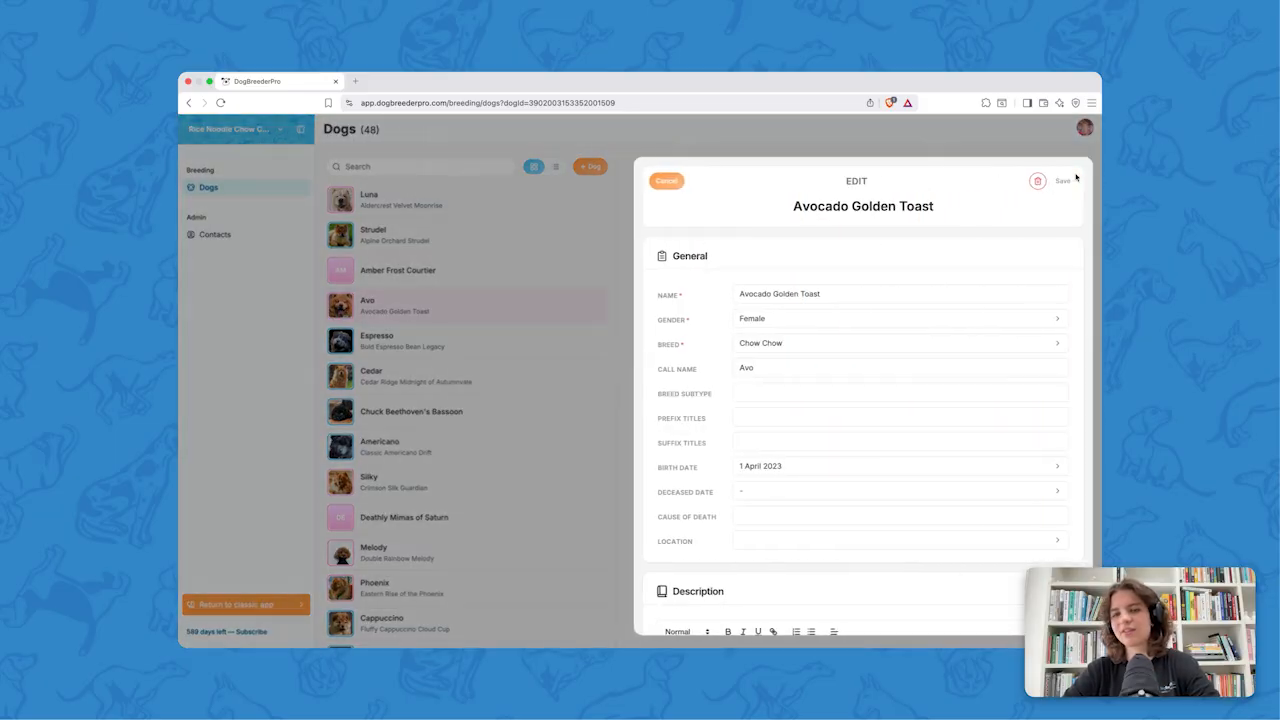
scroll(907, 397, "down", 5)
scroll(907, 397, "down", 10)
scroll(907, 397, "up", 15)
left_click(665, 183)
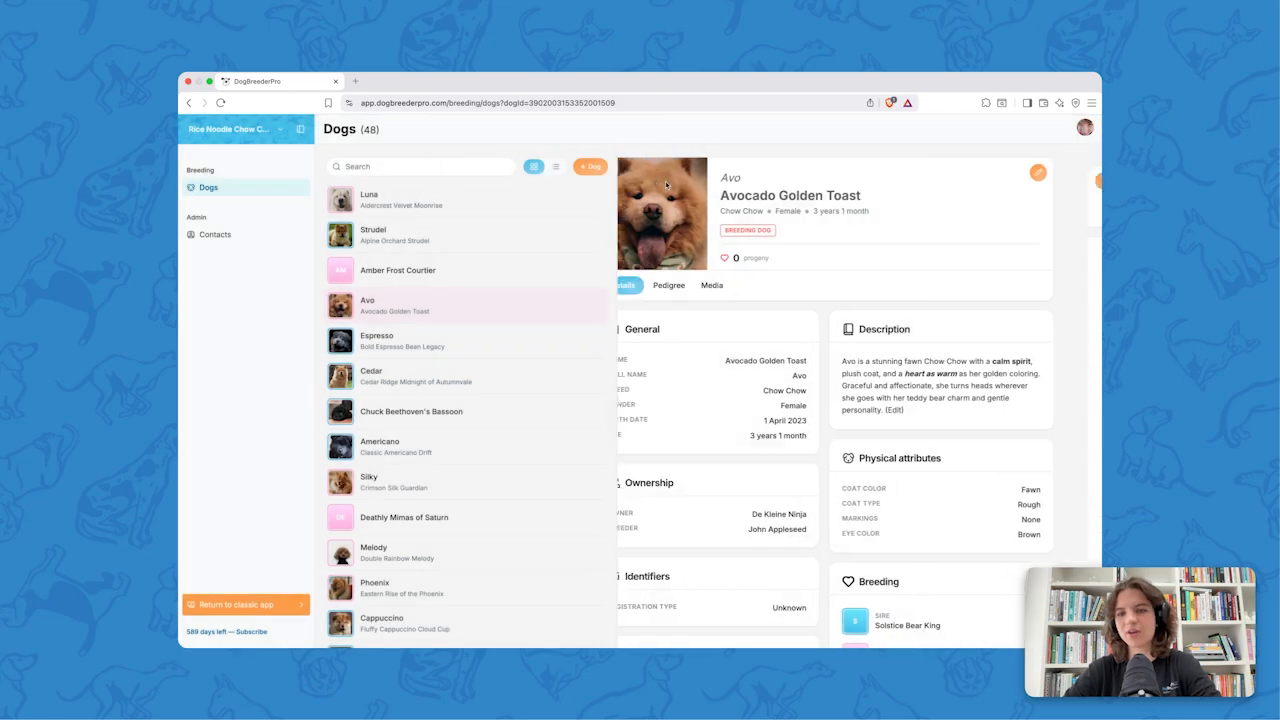